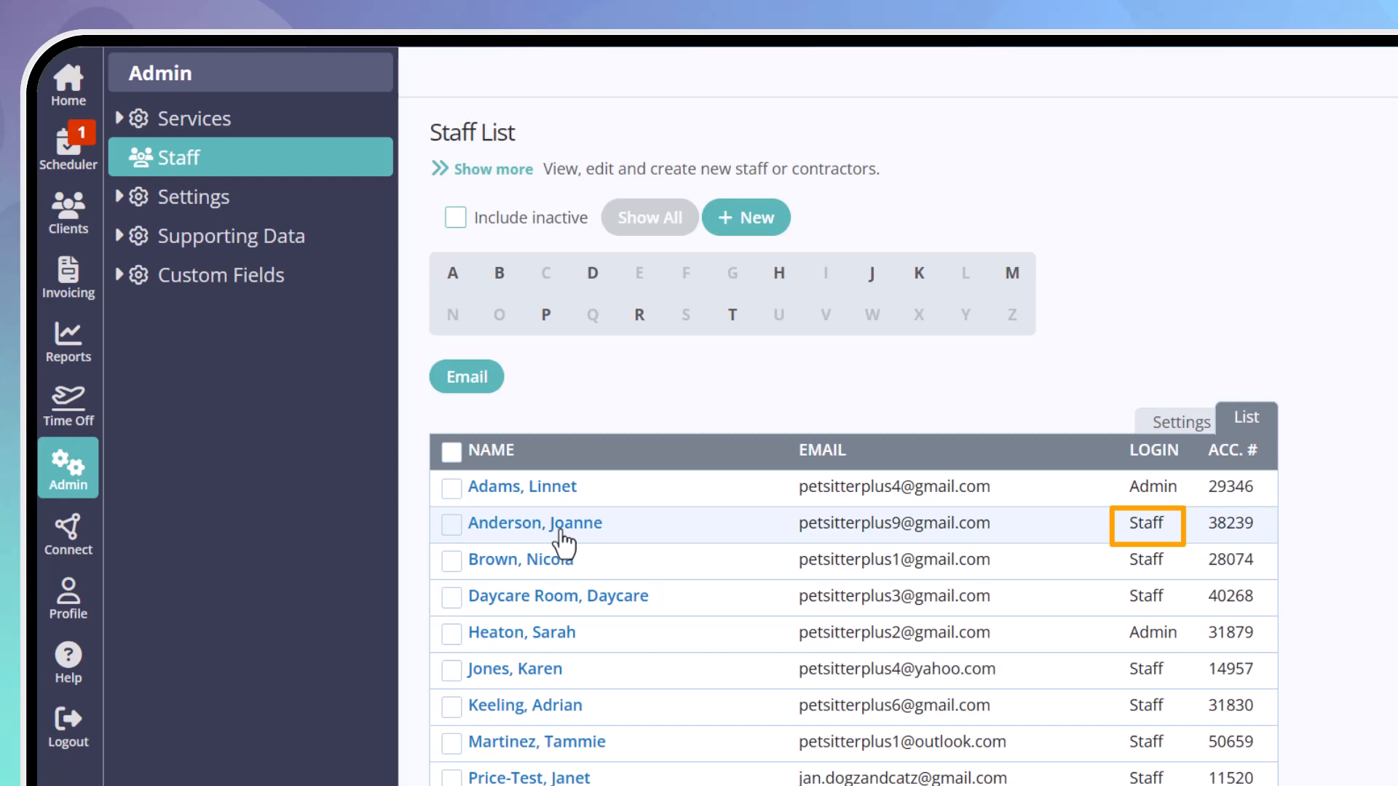
Open the second listed staff member's record and display their Interface Permissions
click(564, 542)
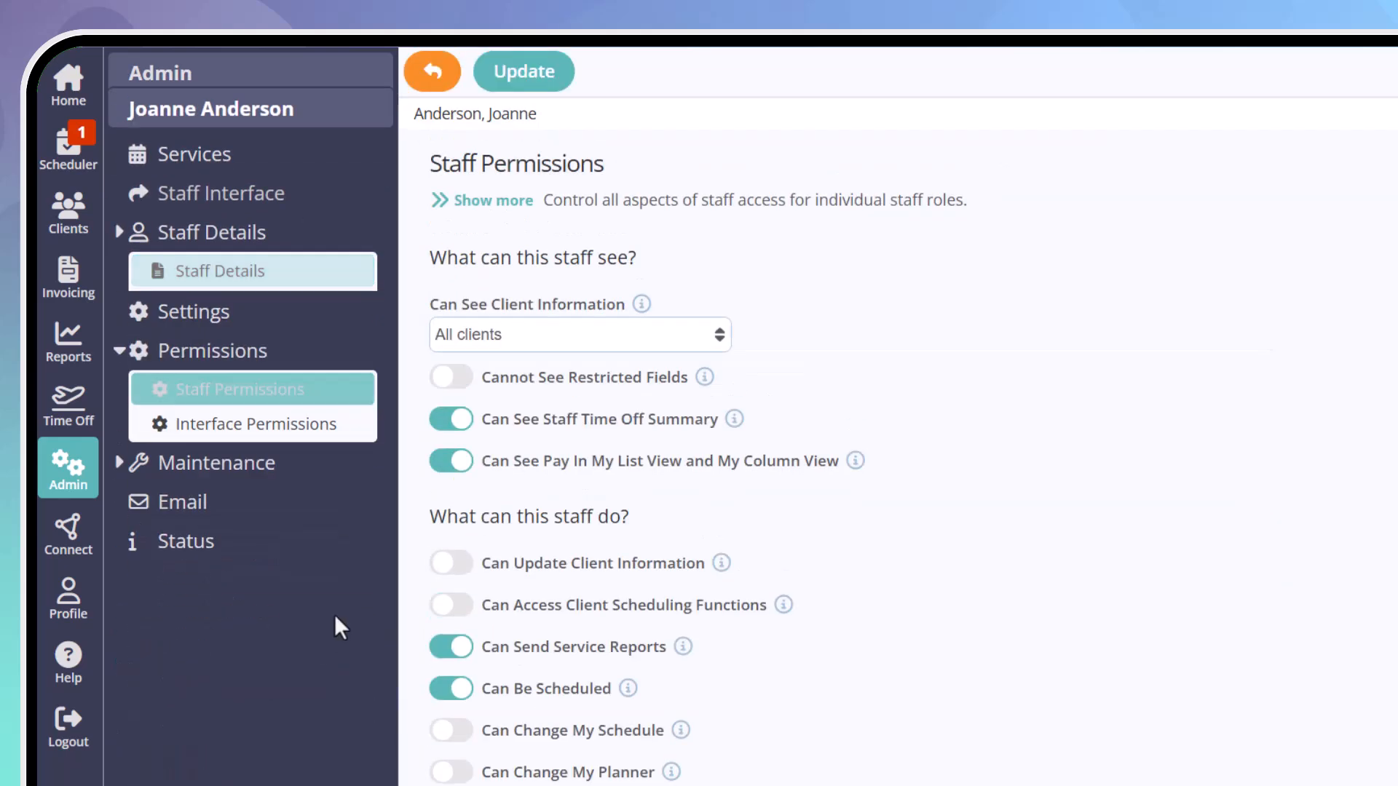
click(325, 394)
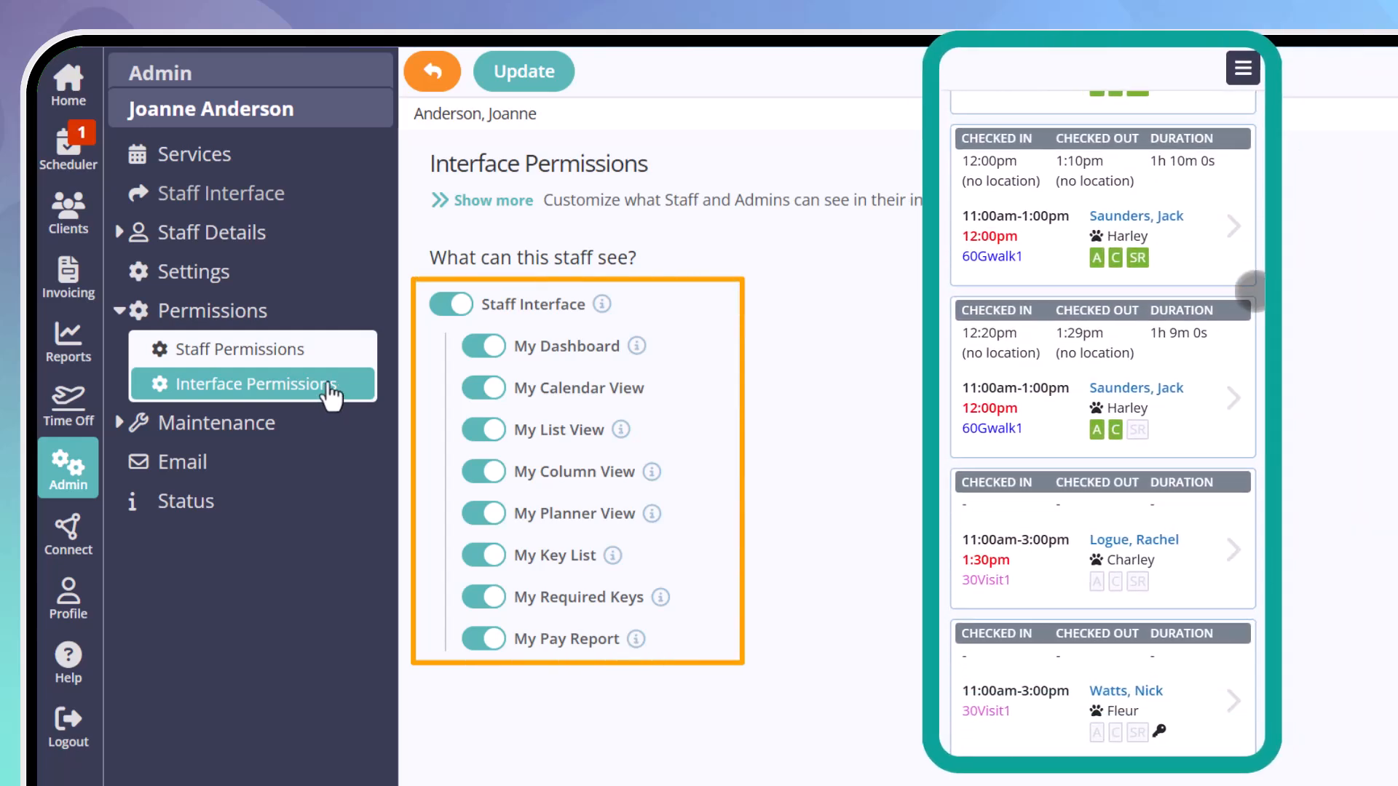
Enable Can Update Client Information in this staff member's Staff Permissions and save the change
click(329, 366)
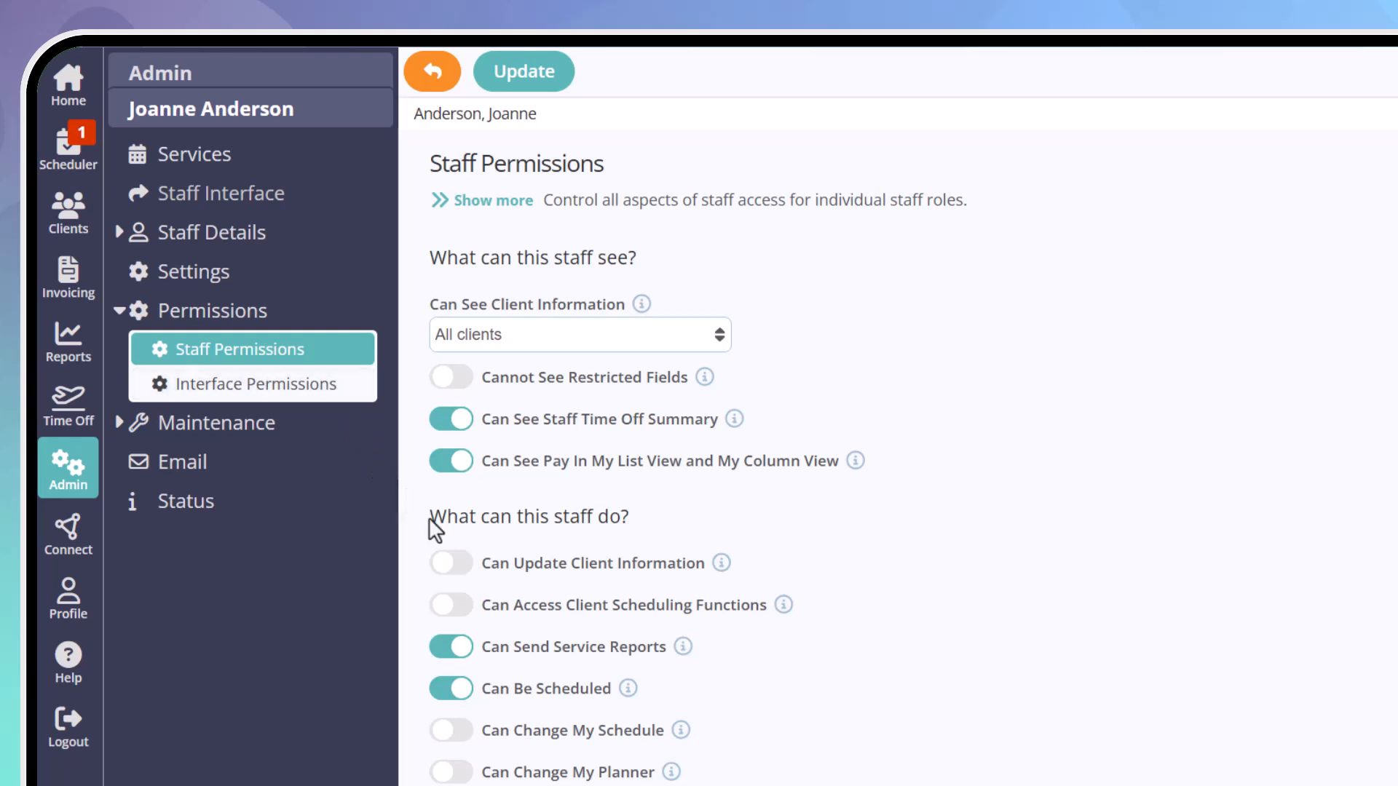
click(463, 568)
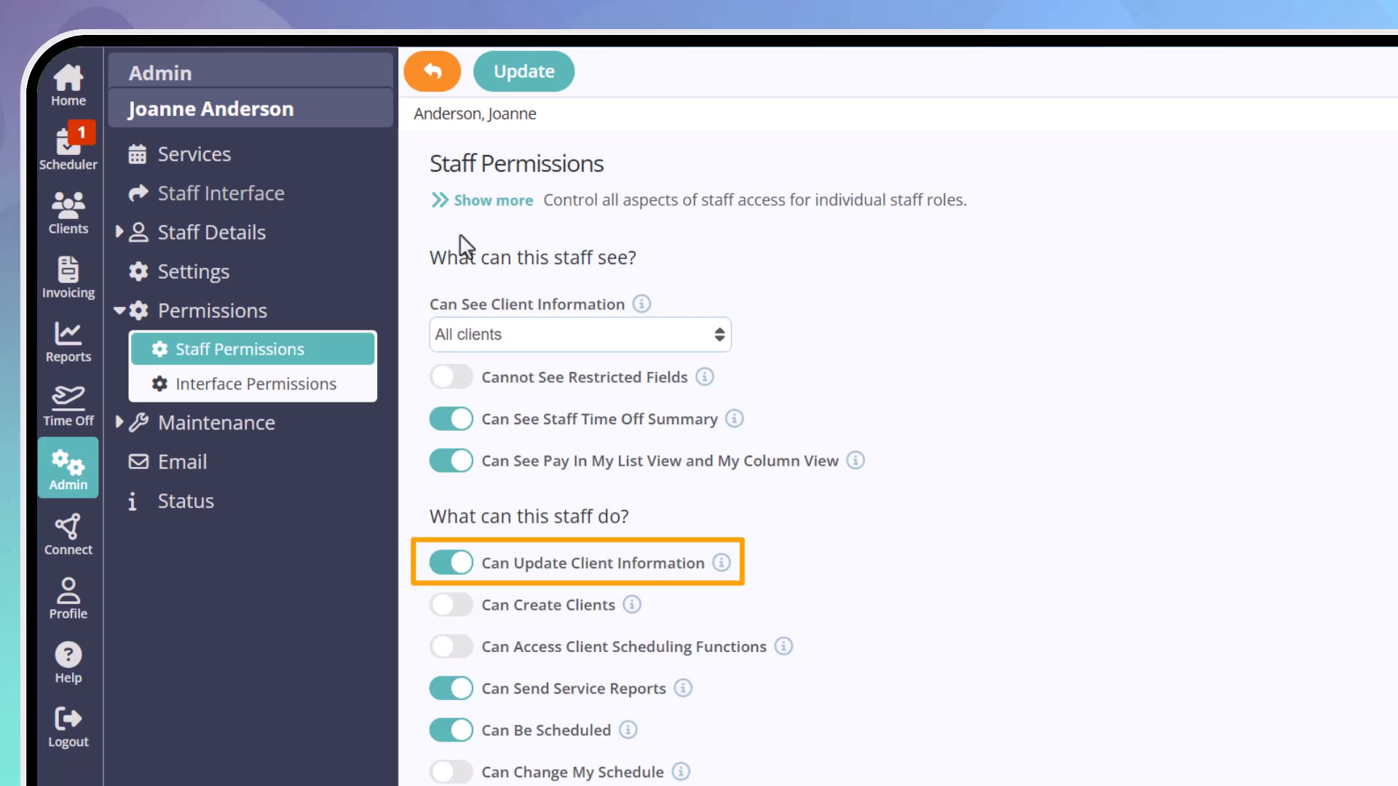
click(508, 89)
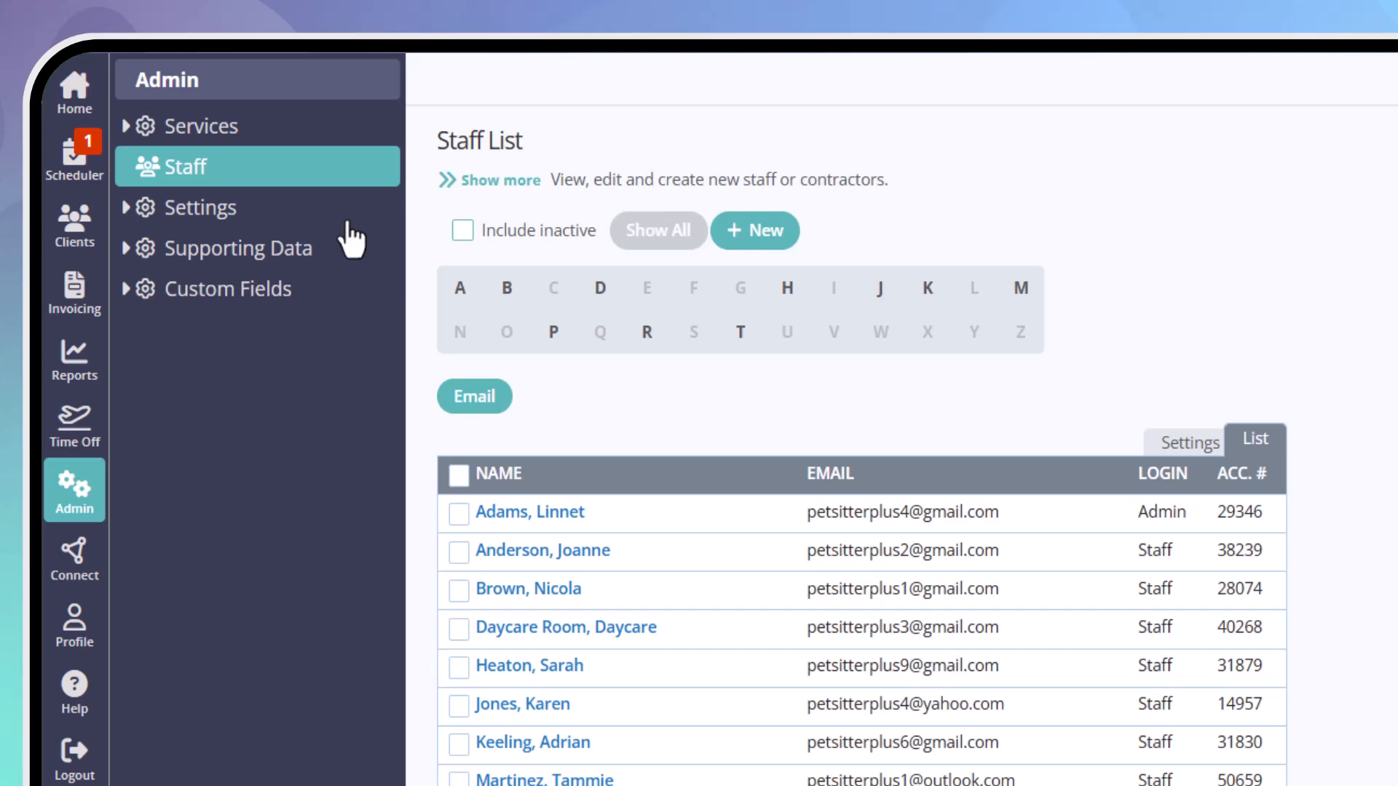
Open the second listed staff member's Staff Permissions, enable Can Create Clients and save
click(603, 551)
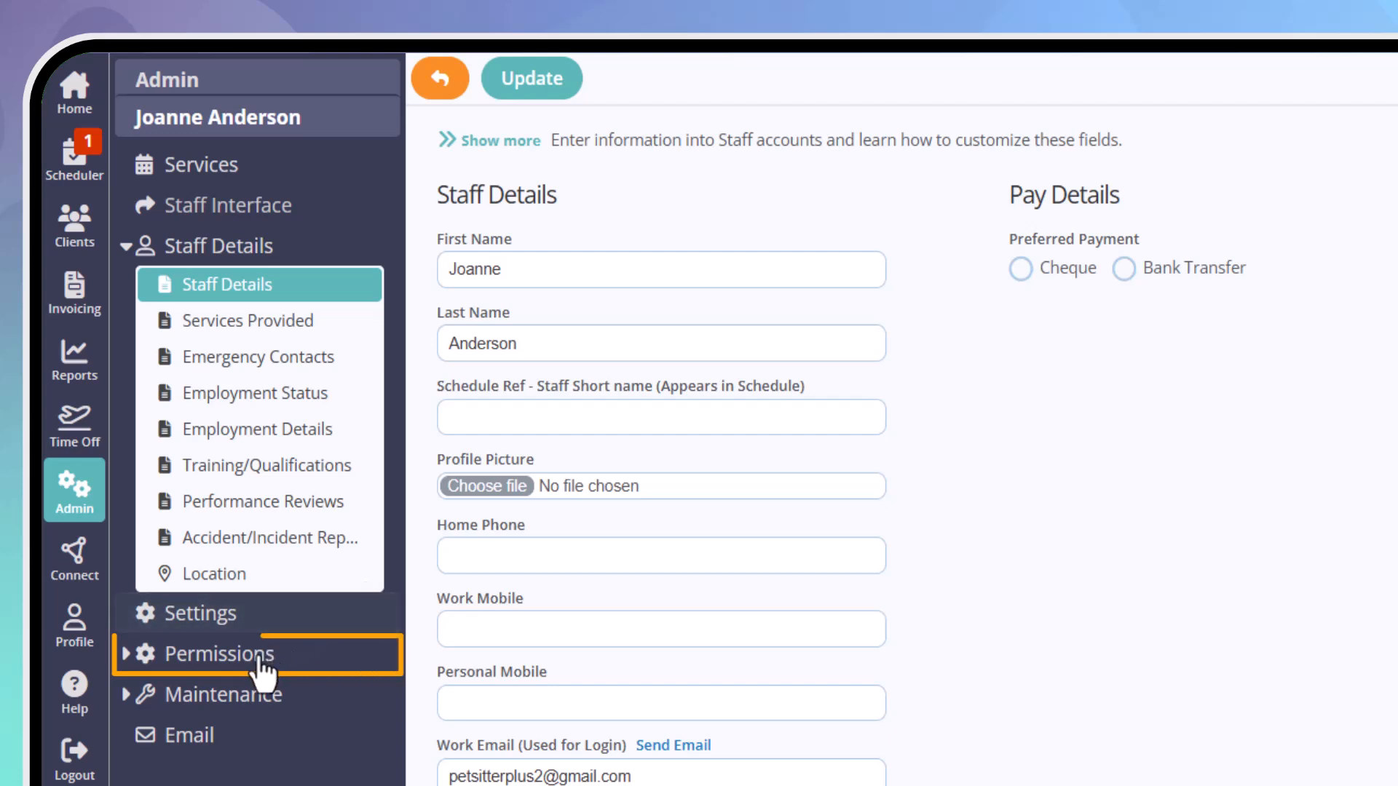
click(263, 662)
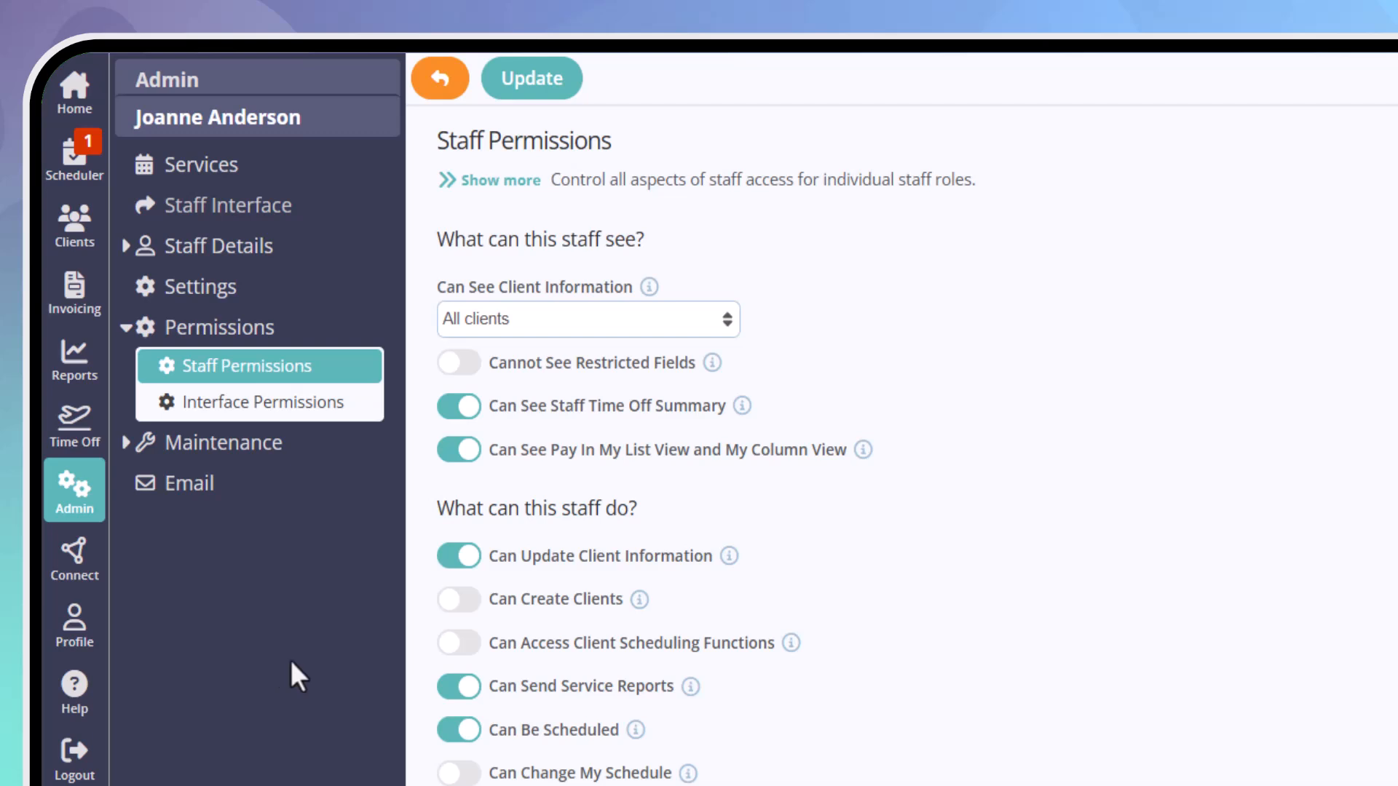
click(475, 599)
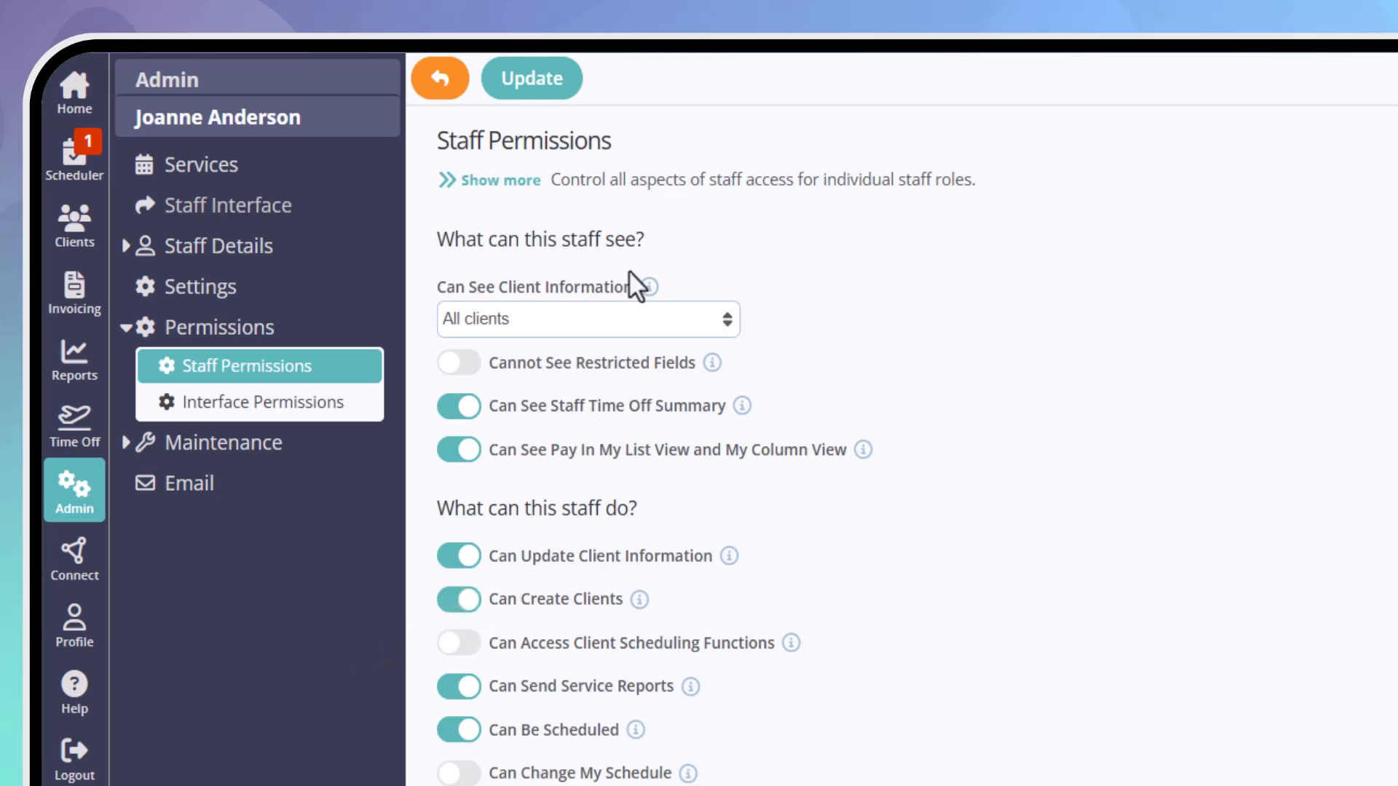
click(579, 83)
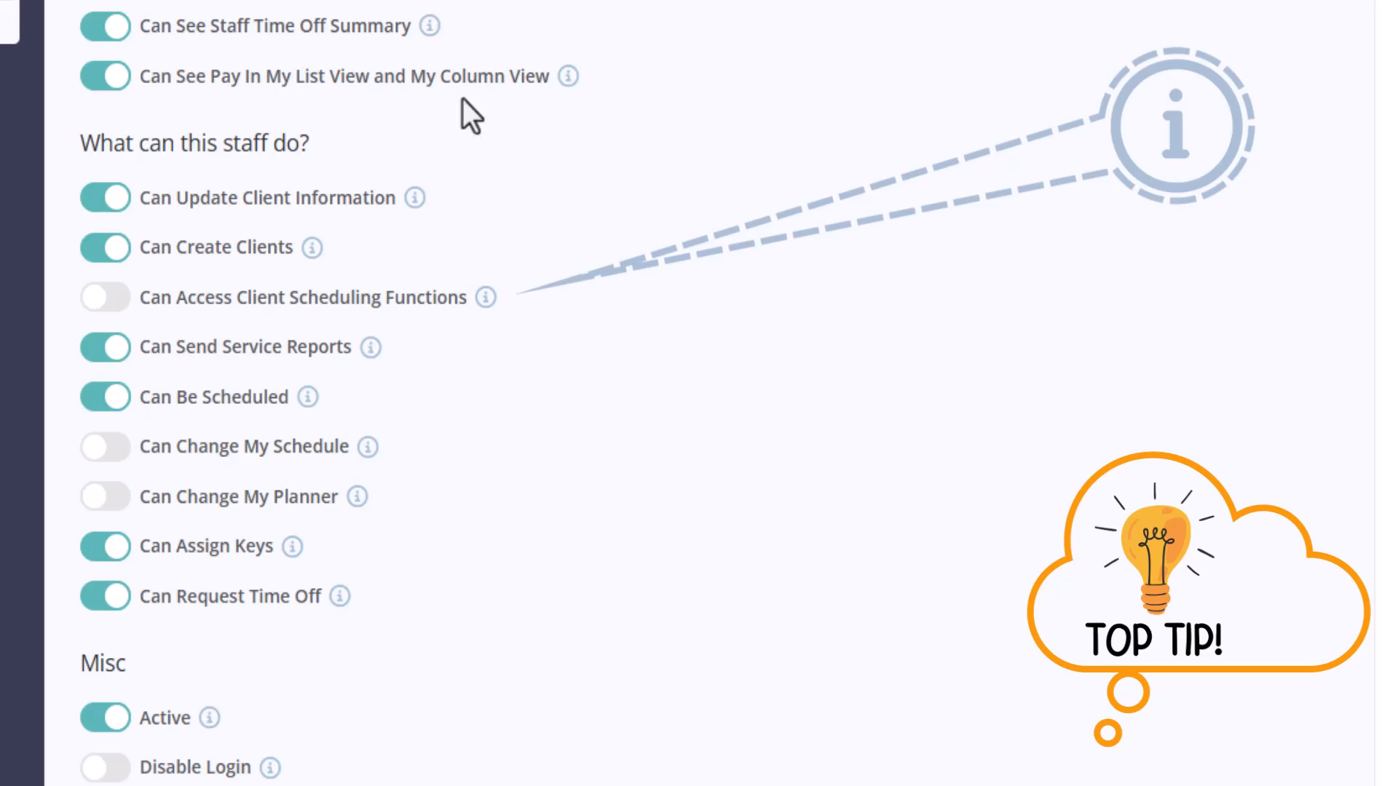
Show the explanation of the Can Access Client Scheduling Functions permission, and hide it again after reading
click(495, 304)
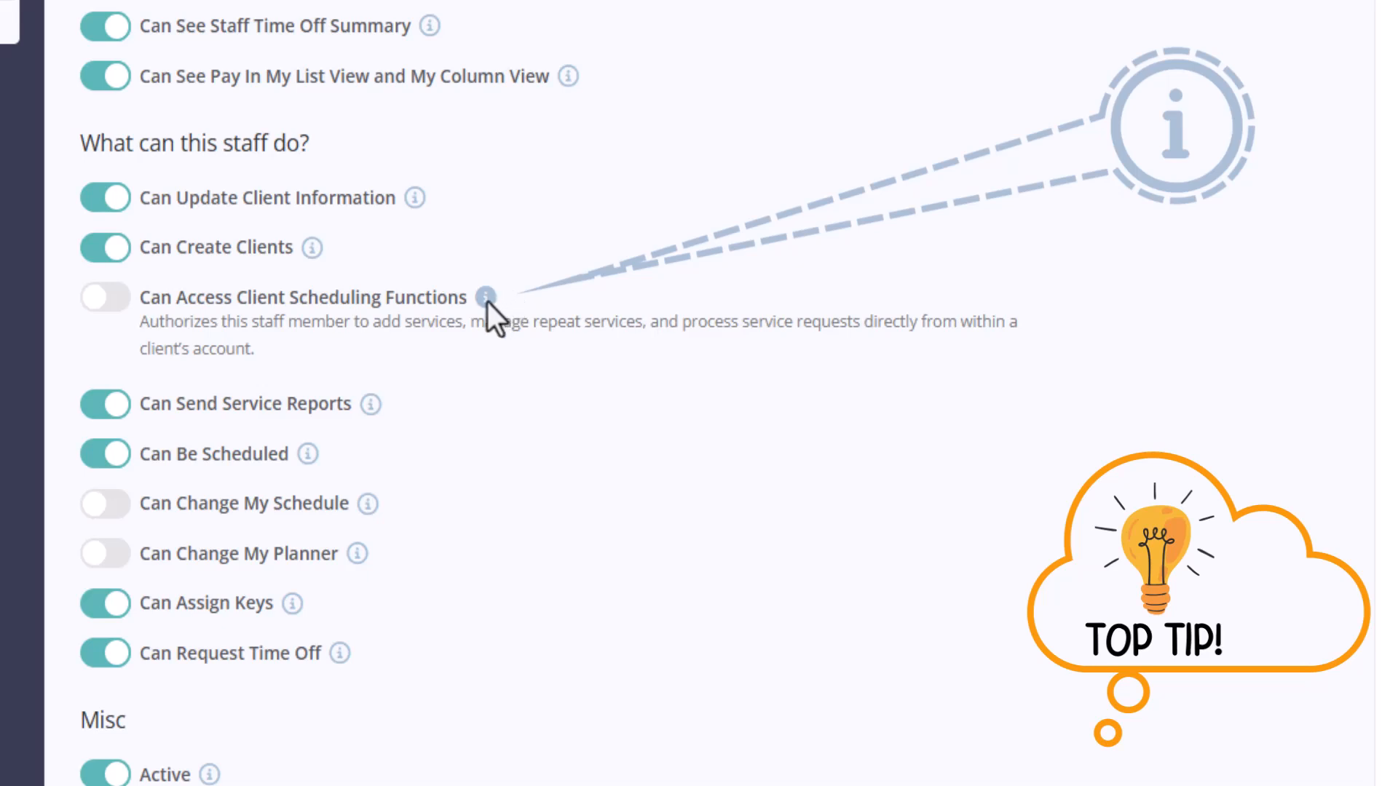
click(487, 301)
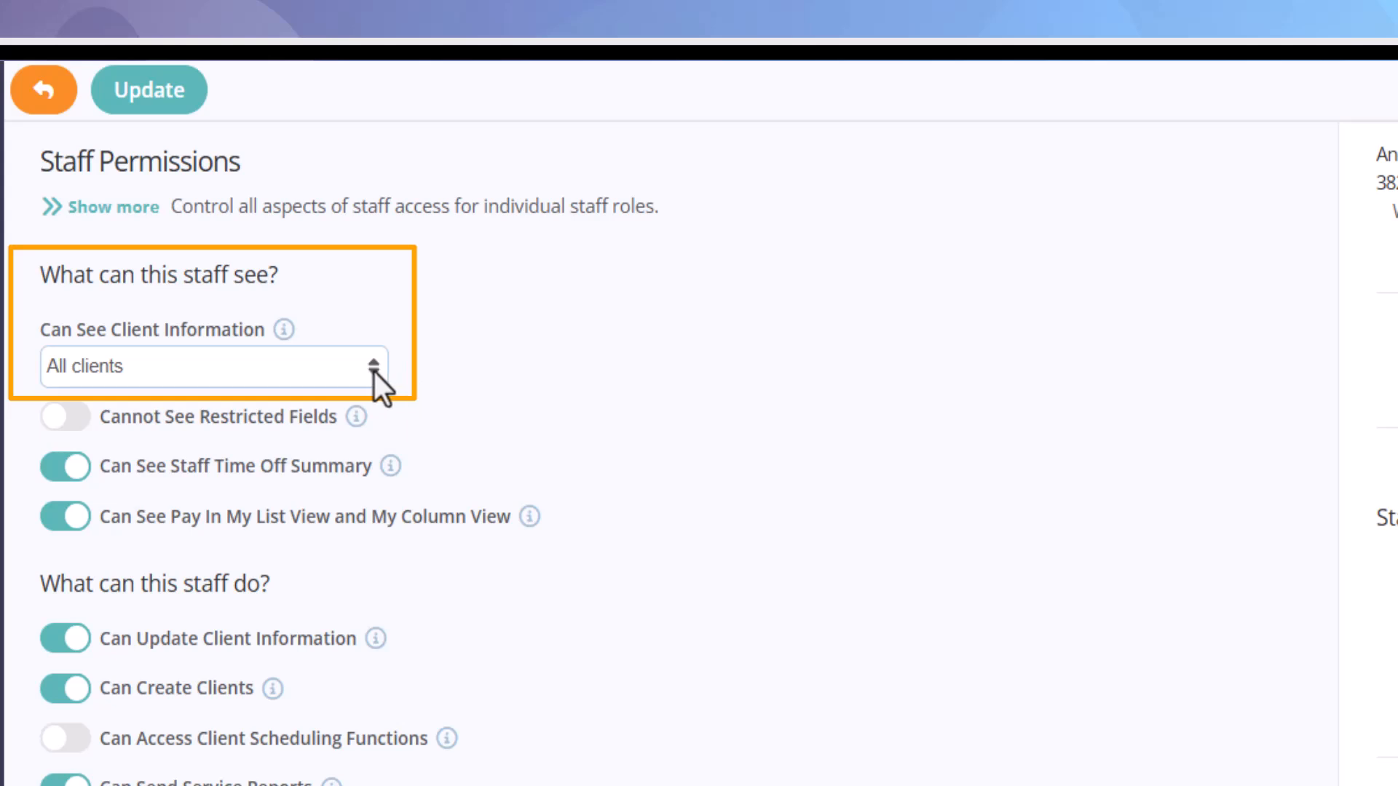
Set Can See Client Information to All clients and save the staff permissions
click(374, 373)
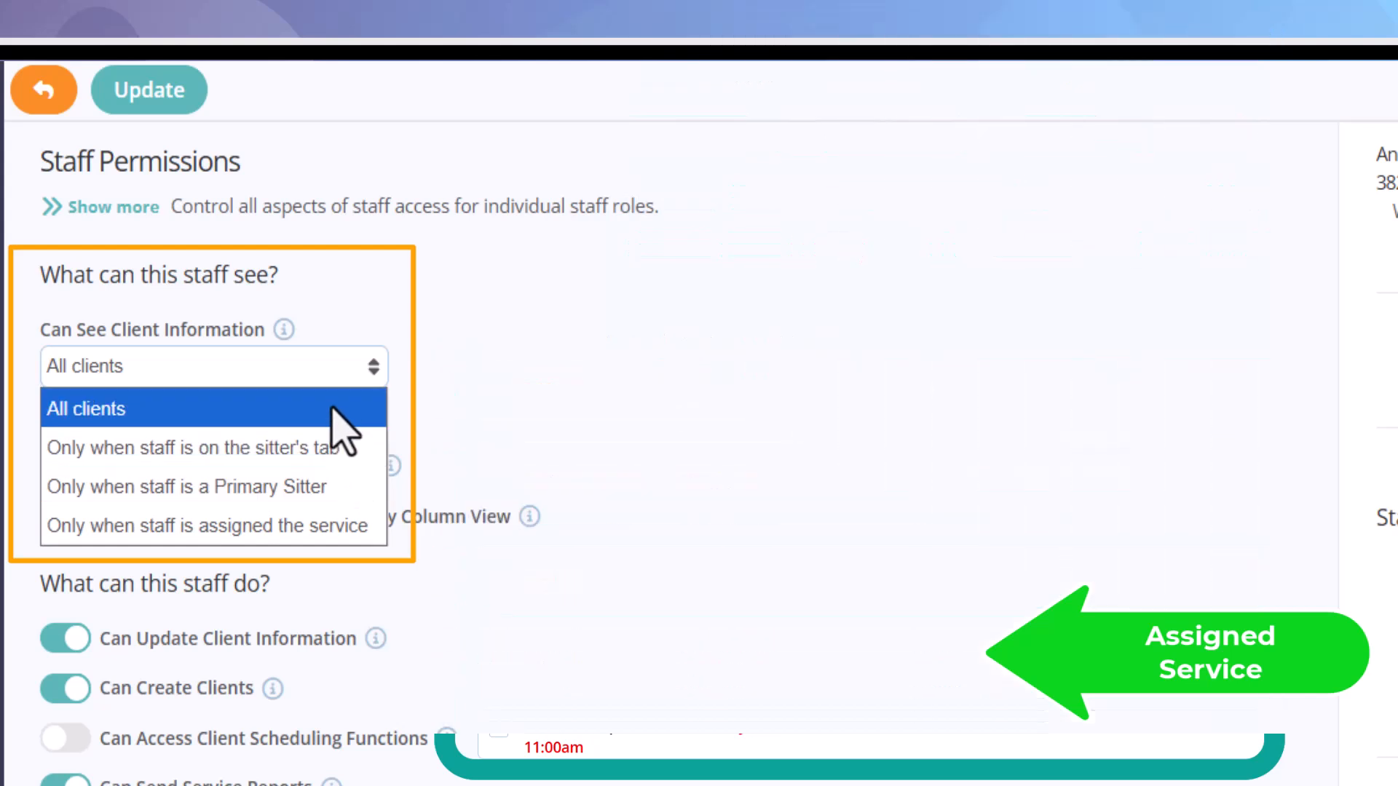
click(382, 409)
click(175, 102)
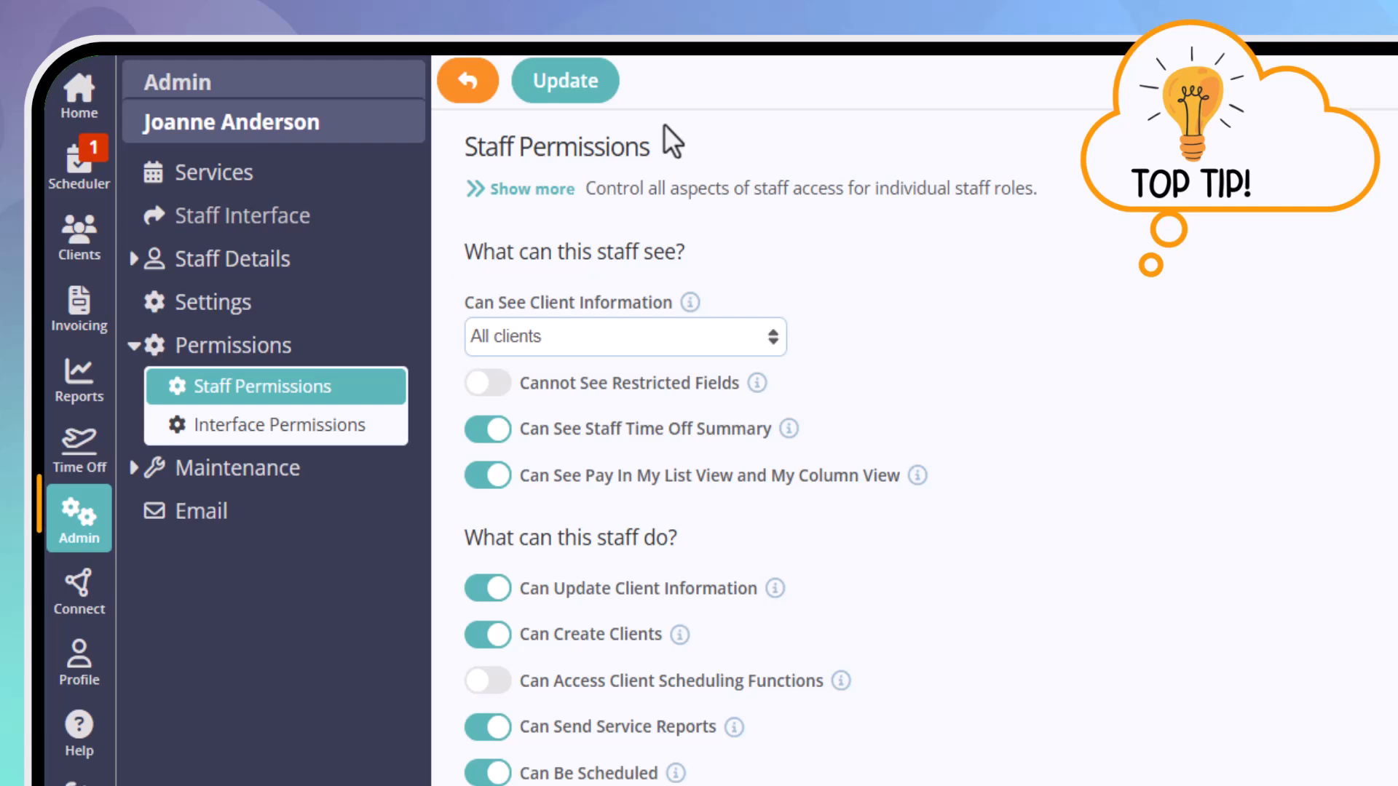
In the company-wide Staff Access settings, allow all staff to see and update client information, and save
click(162, 470)
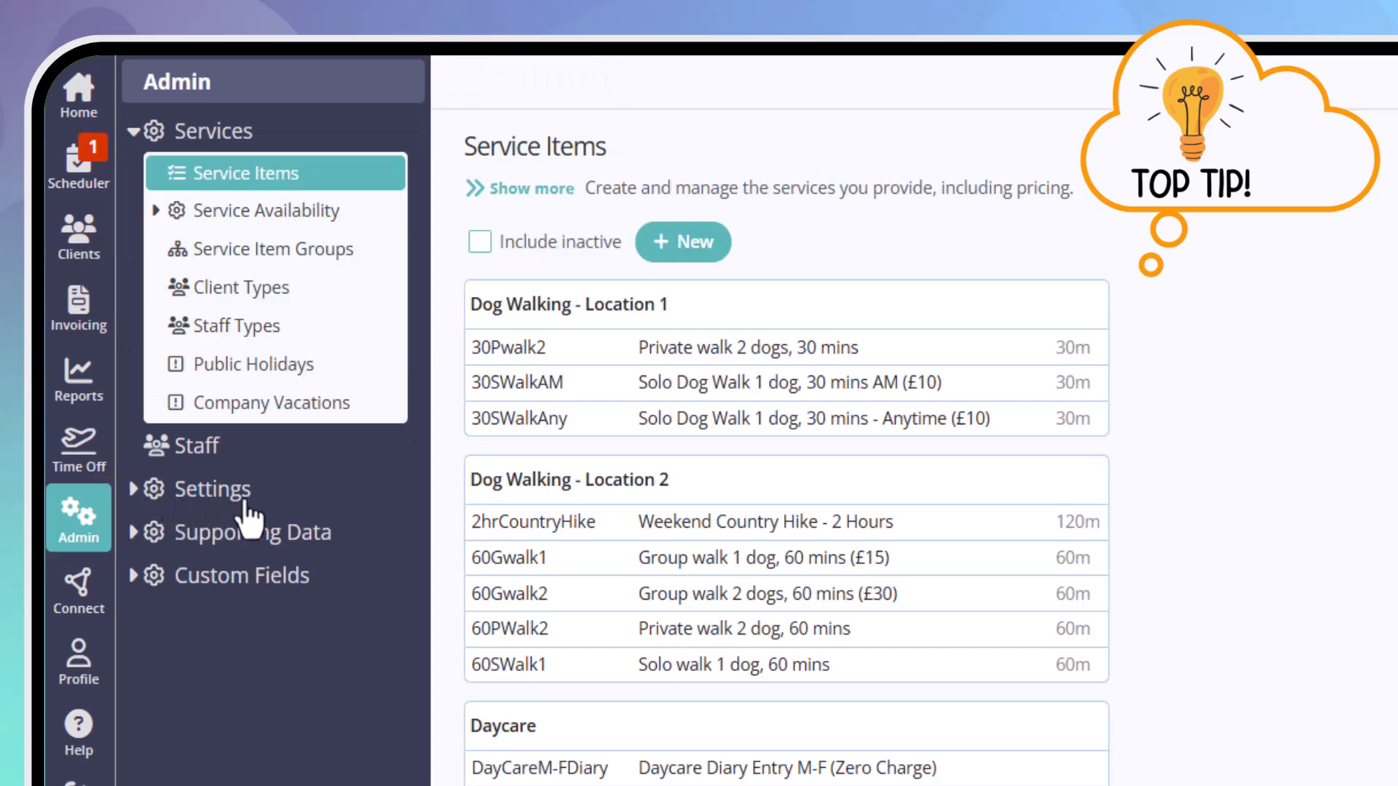
click(250, 495)
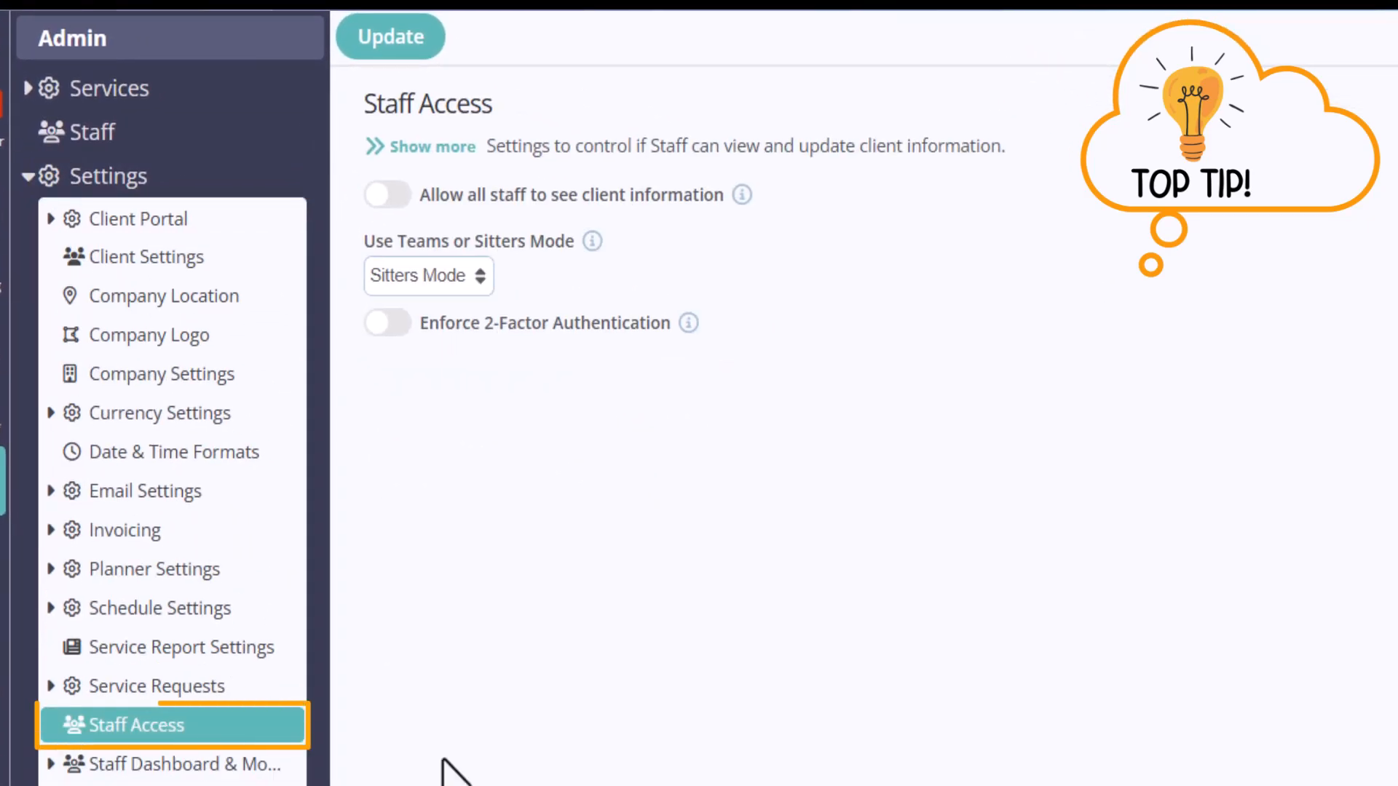
click(388, 203)
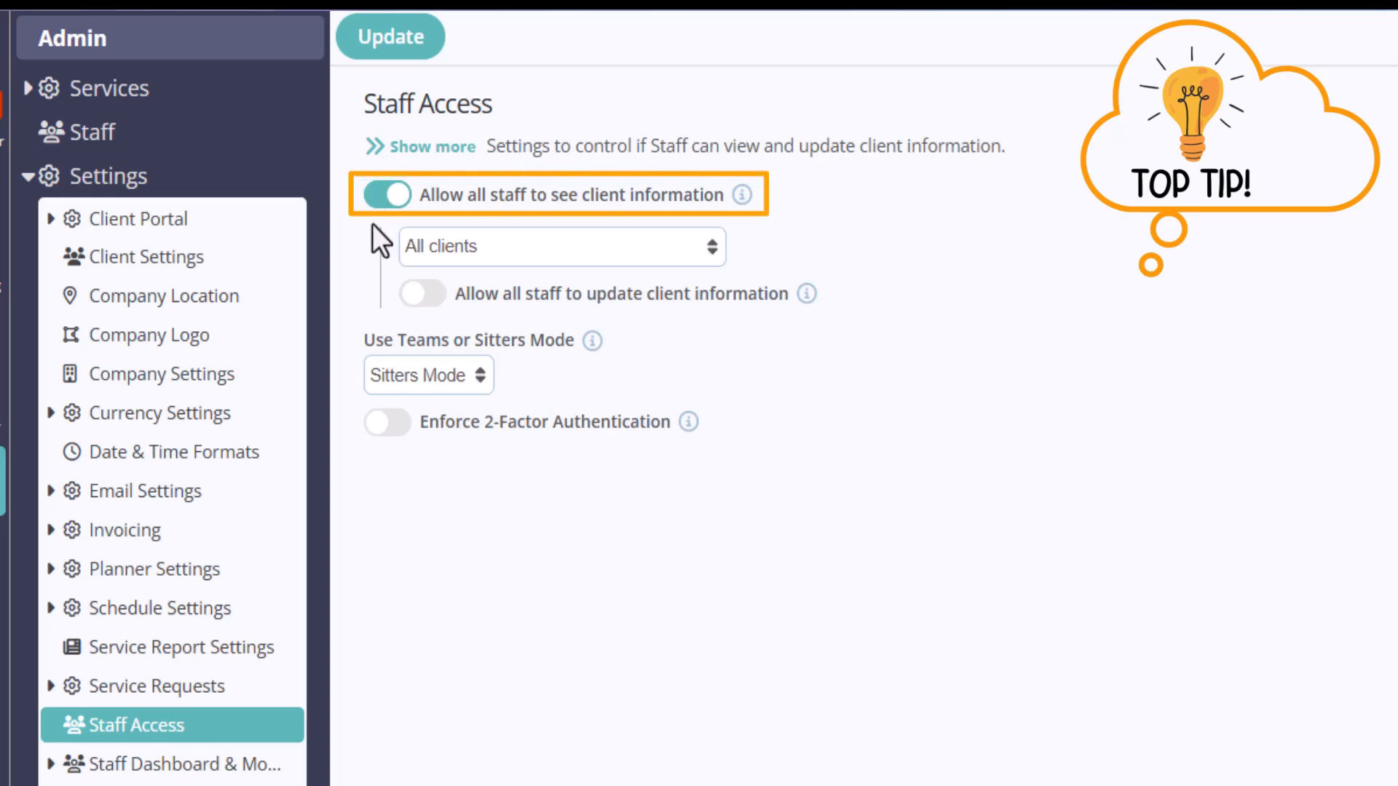
click(424, 295)
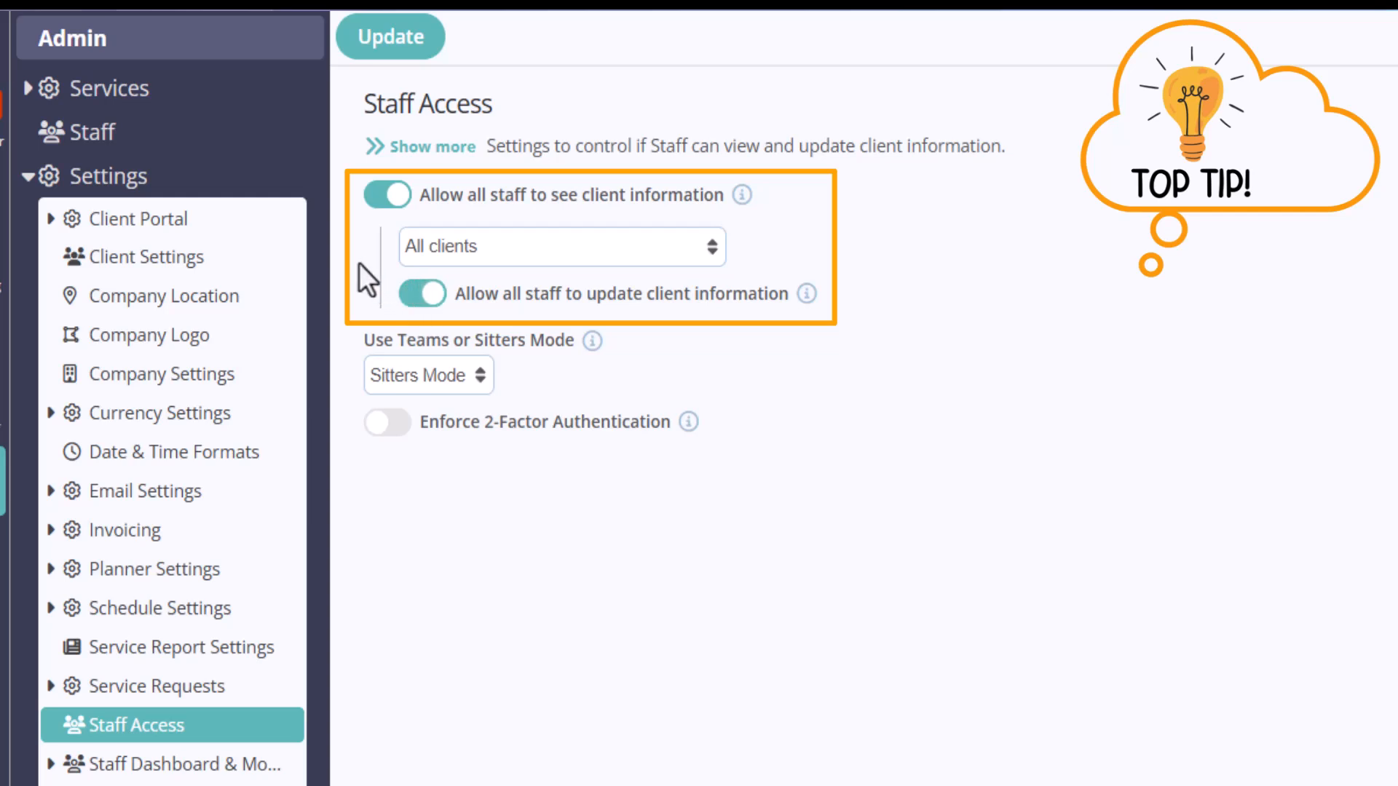
click(378, 53)
In the second listed staff member's permissions, enable Can Update Client Information, Can Create Clients and Can Access Client Scheduling Functions, and save
click(104, 137)
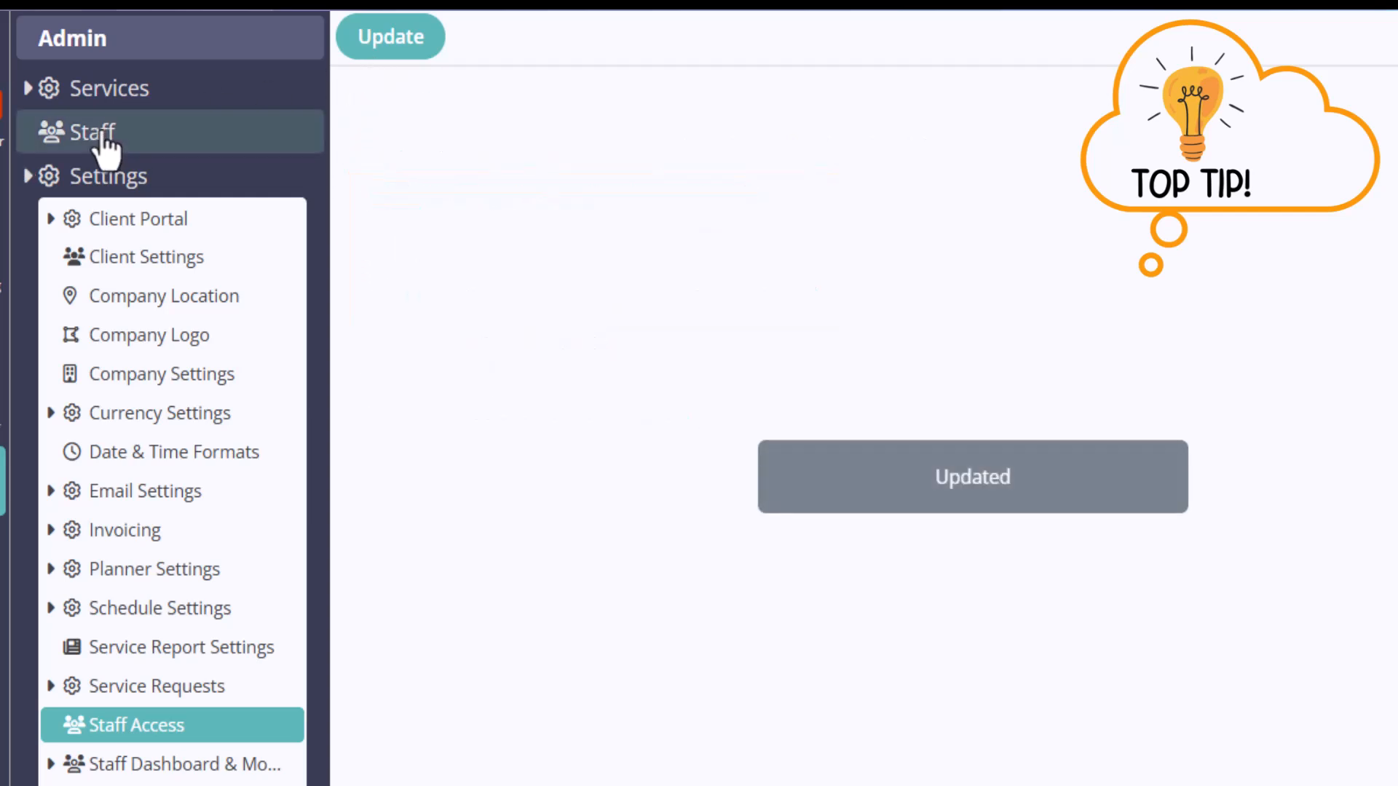
click(459, 551)
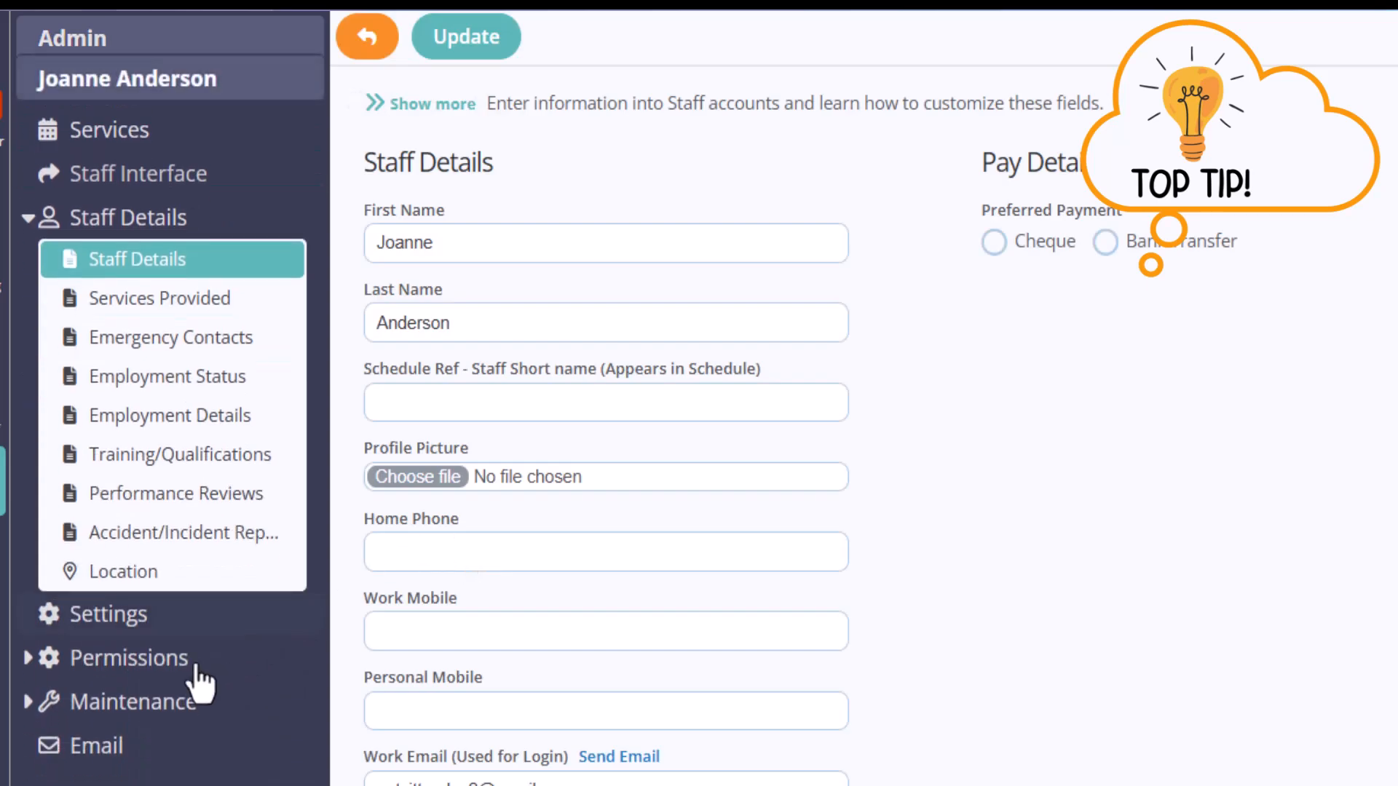
click(197, 666)
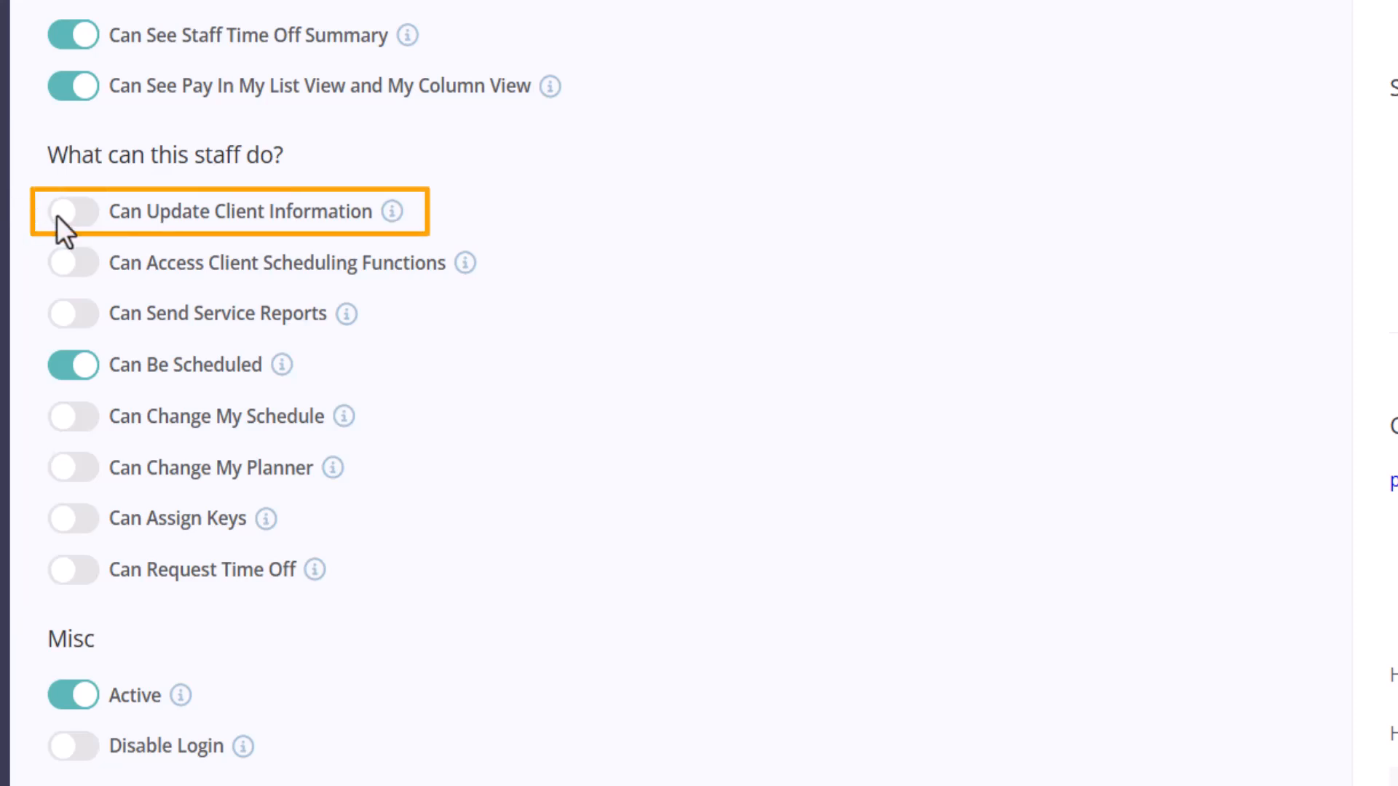
click(84, 220)
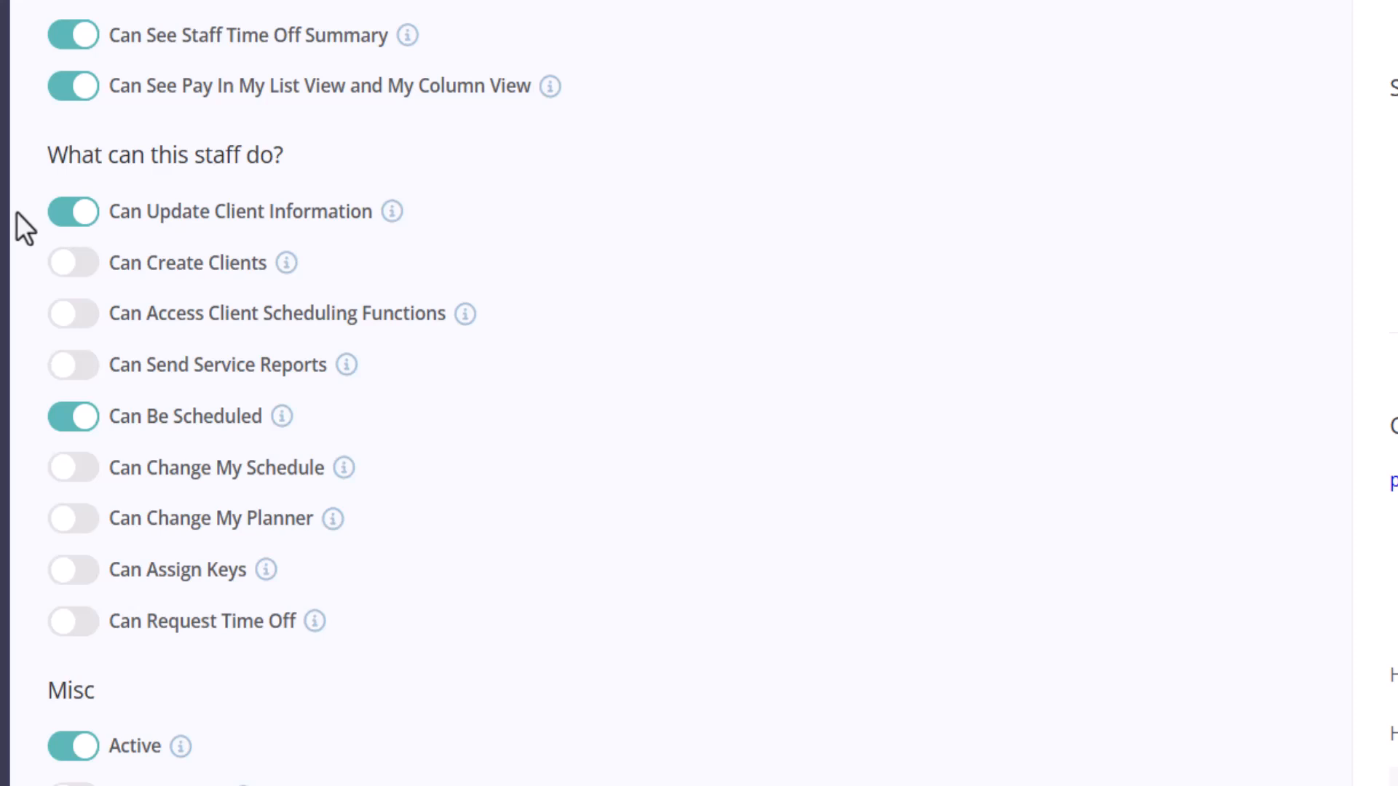
click(88, 266)
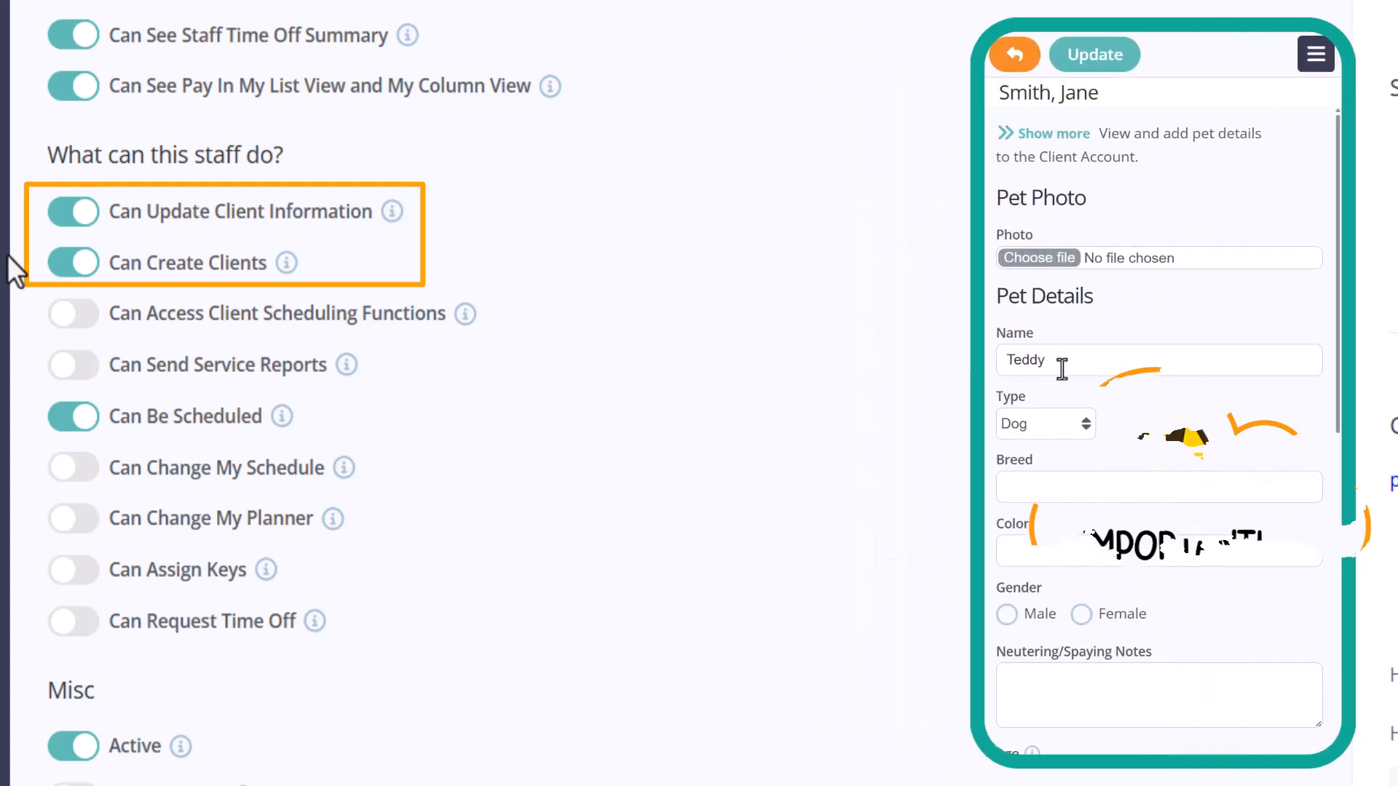
click(49, 319)
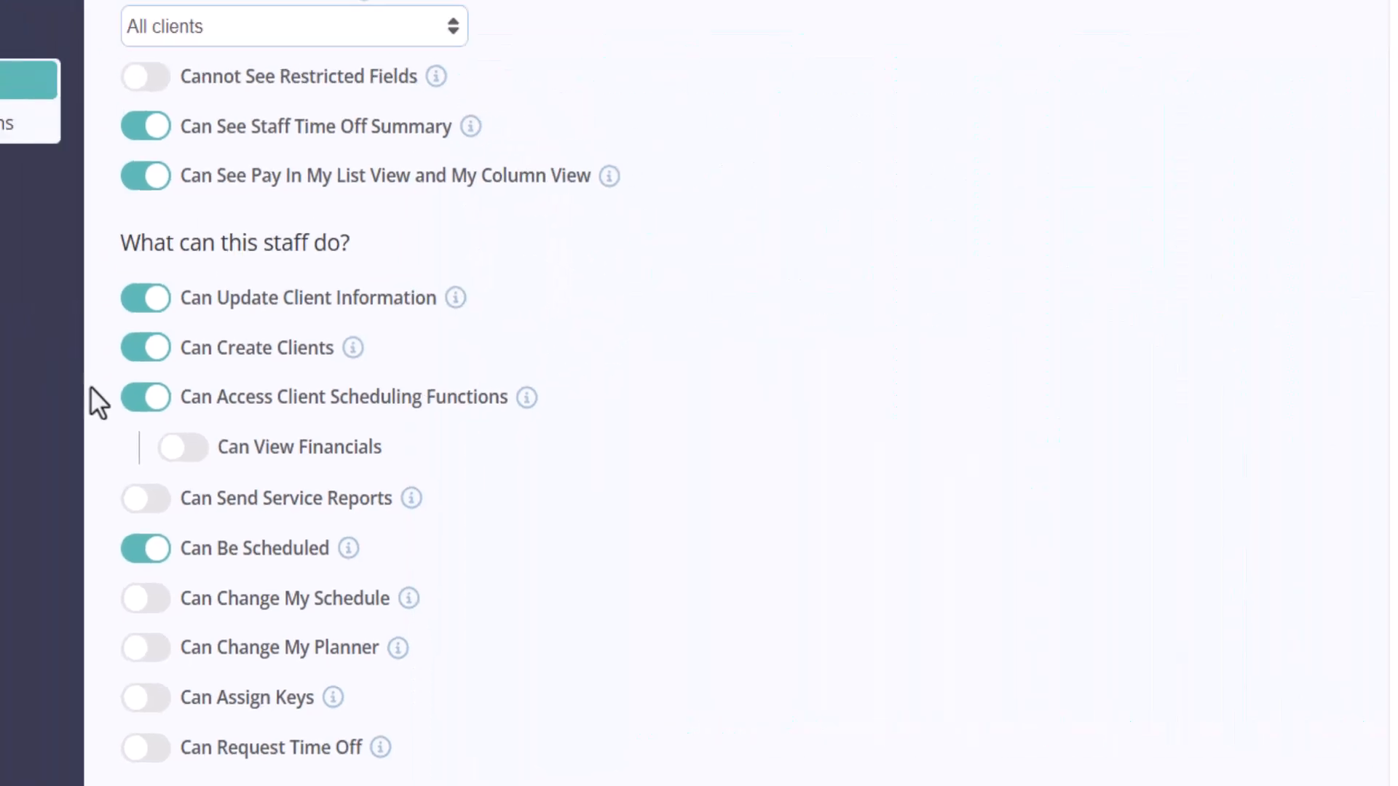
click(454, 64)
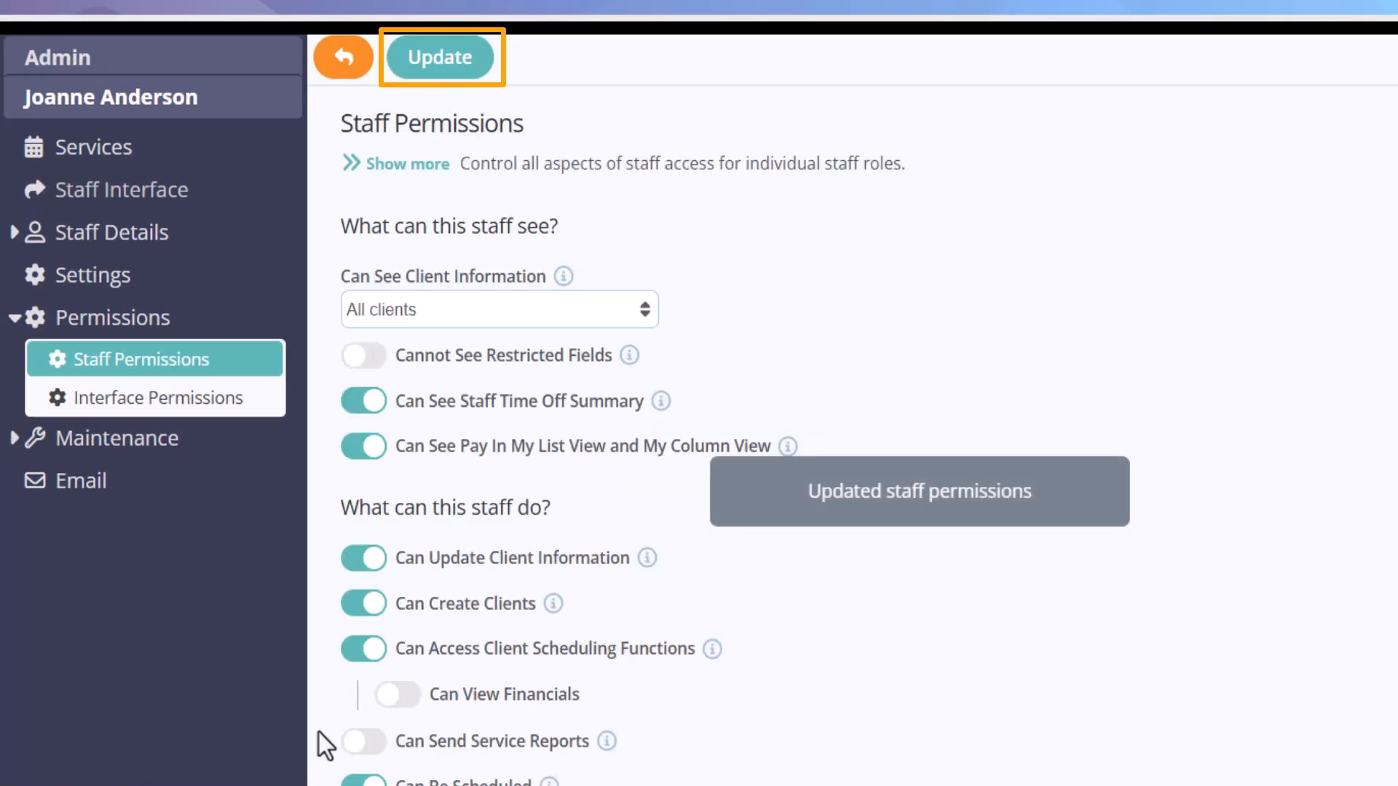
Enable Can Send Service Reports, Can Change My Schedule, Can Change My Planner, Can Assign Keys and Can Request Time Off, and save
click(367, 744)
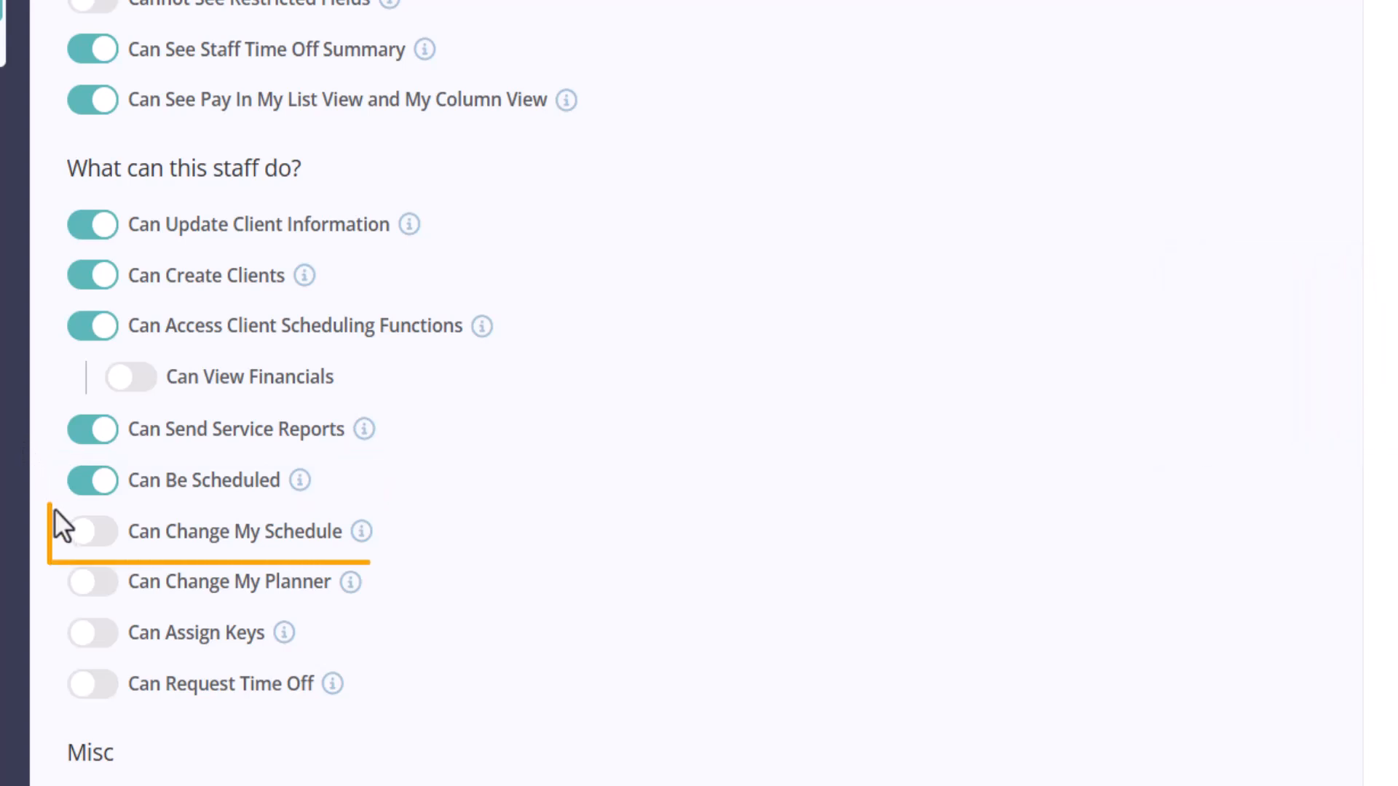
click(92, 532)
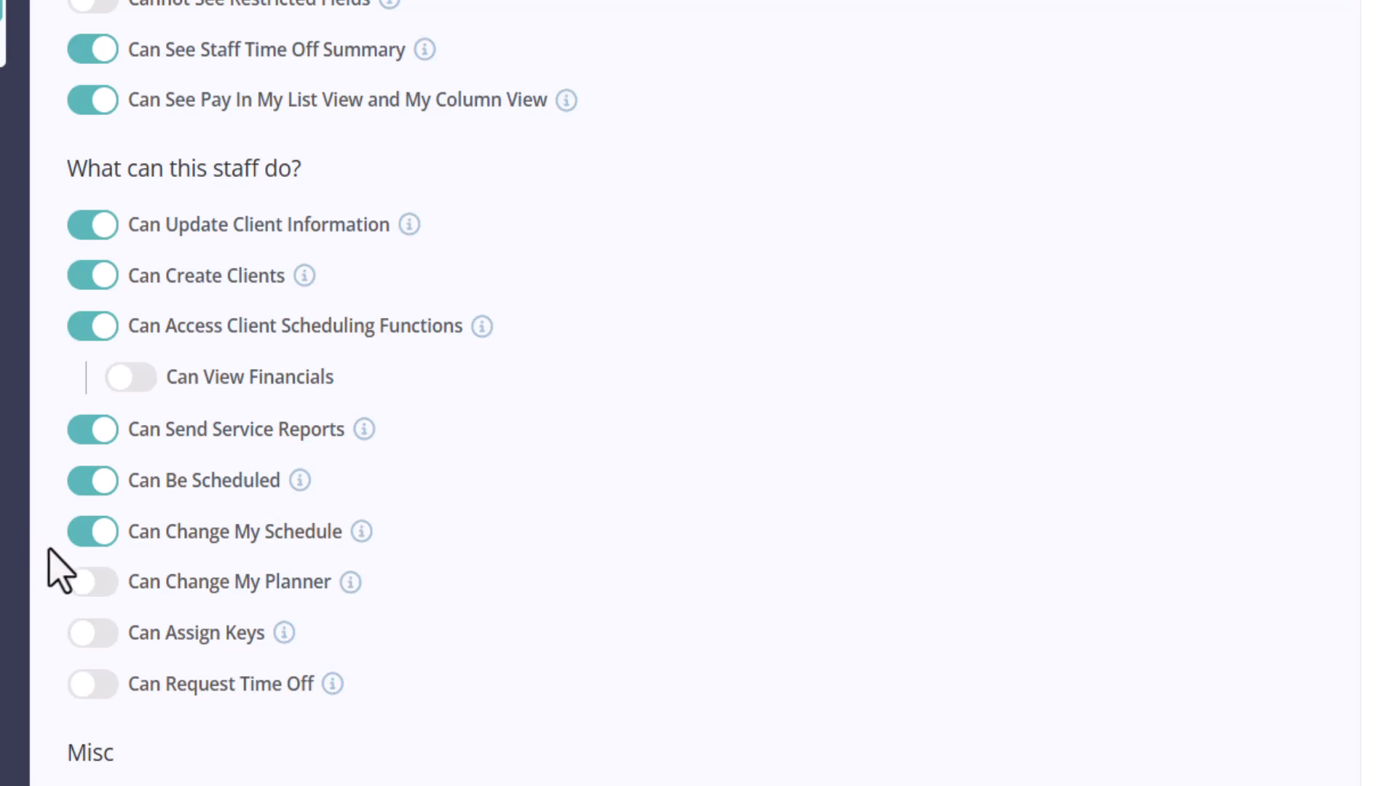
click(98, 582)
click(93, 633)
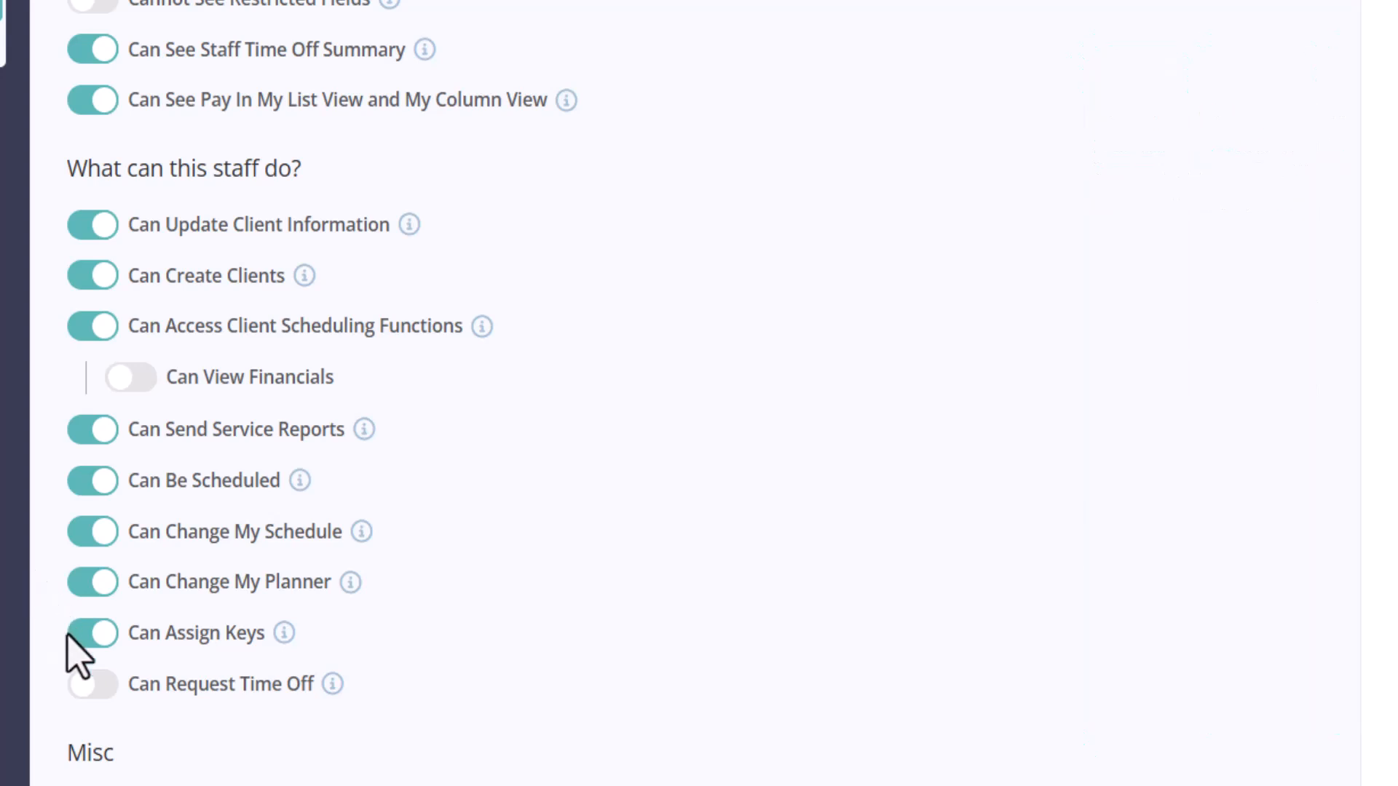
click(106, 694)
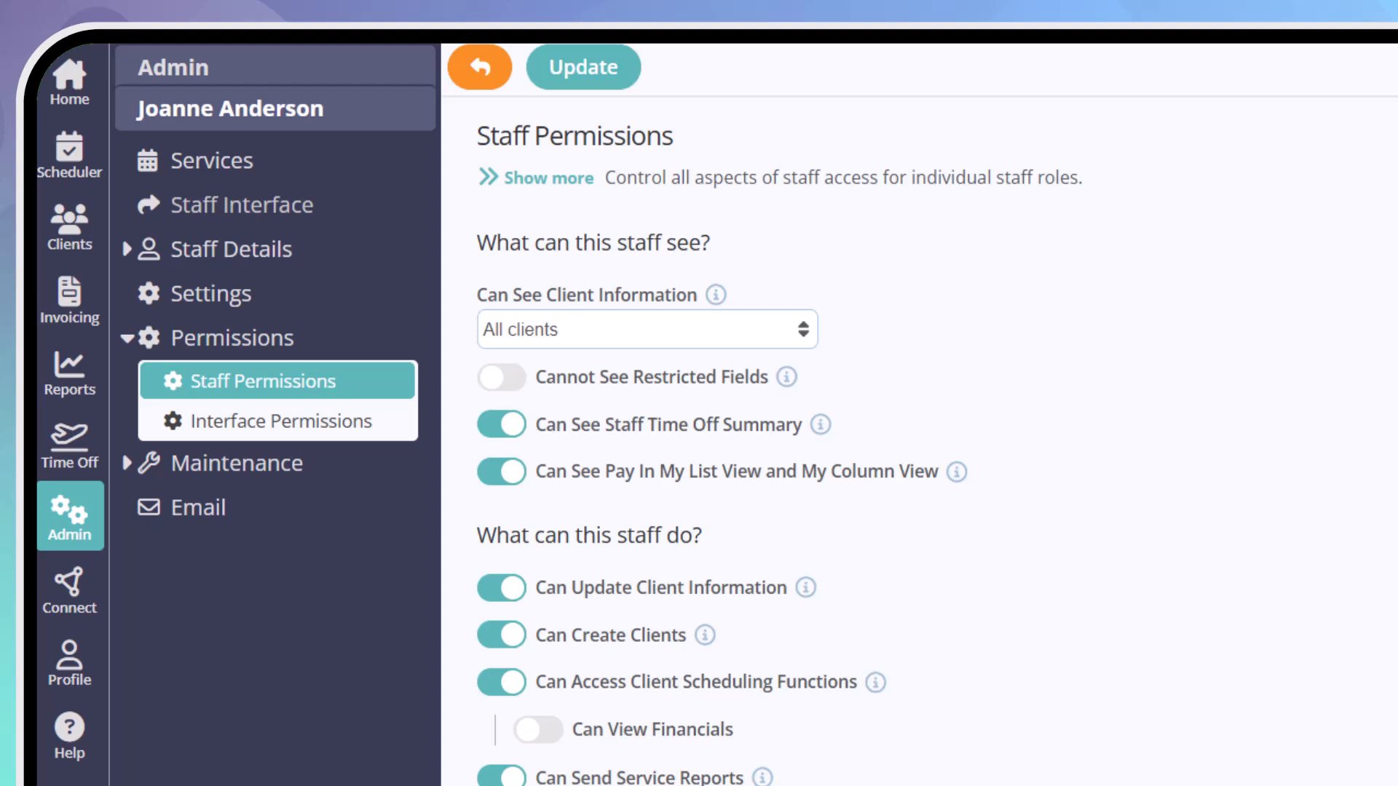
click(623, 83)
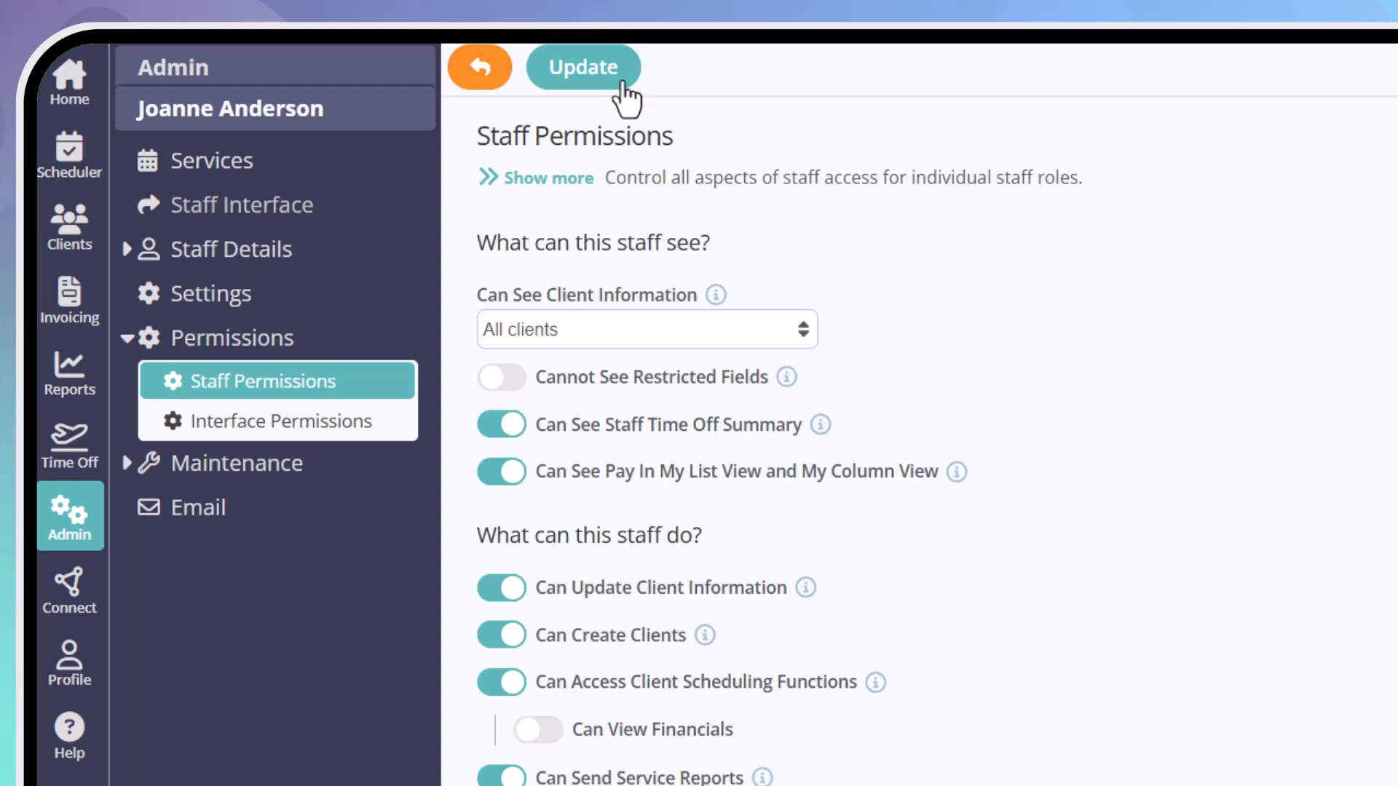
Review this staff member's Interface Permissions and open their Staff Interface
click(365, 433)
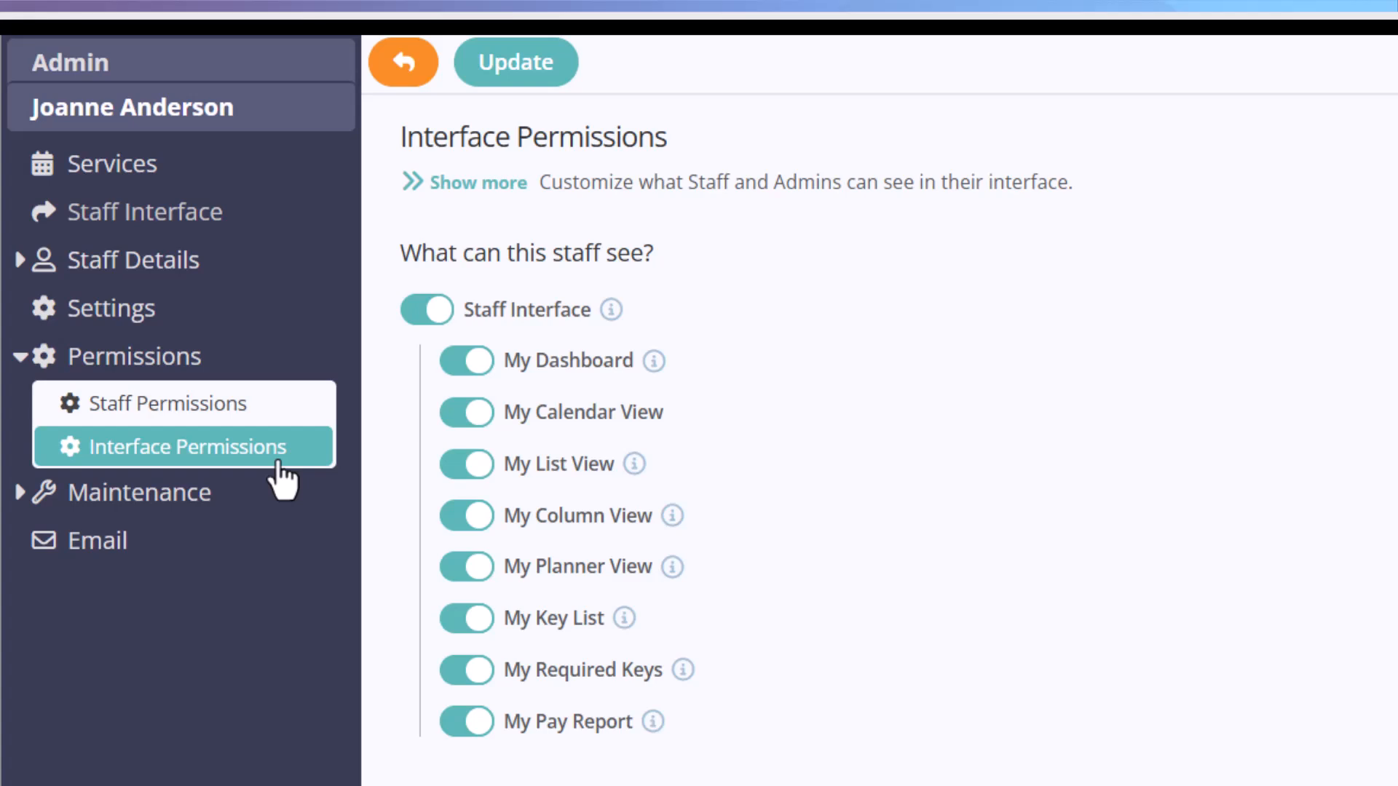
click(217, 221)
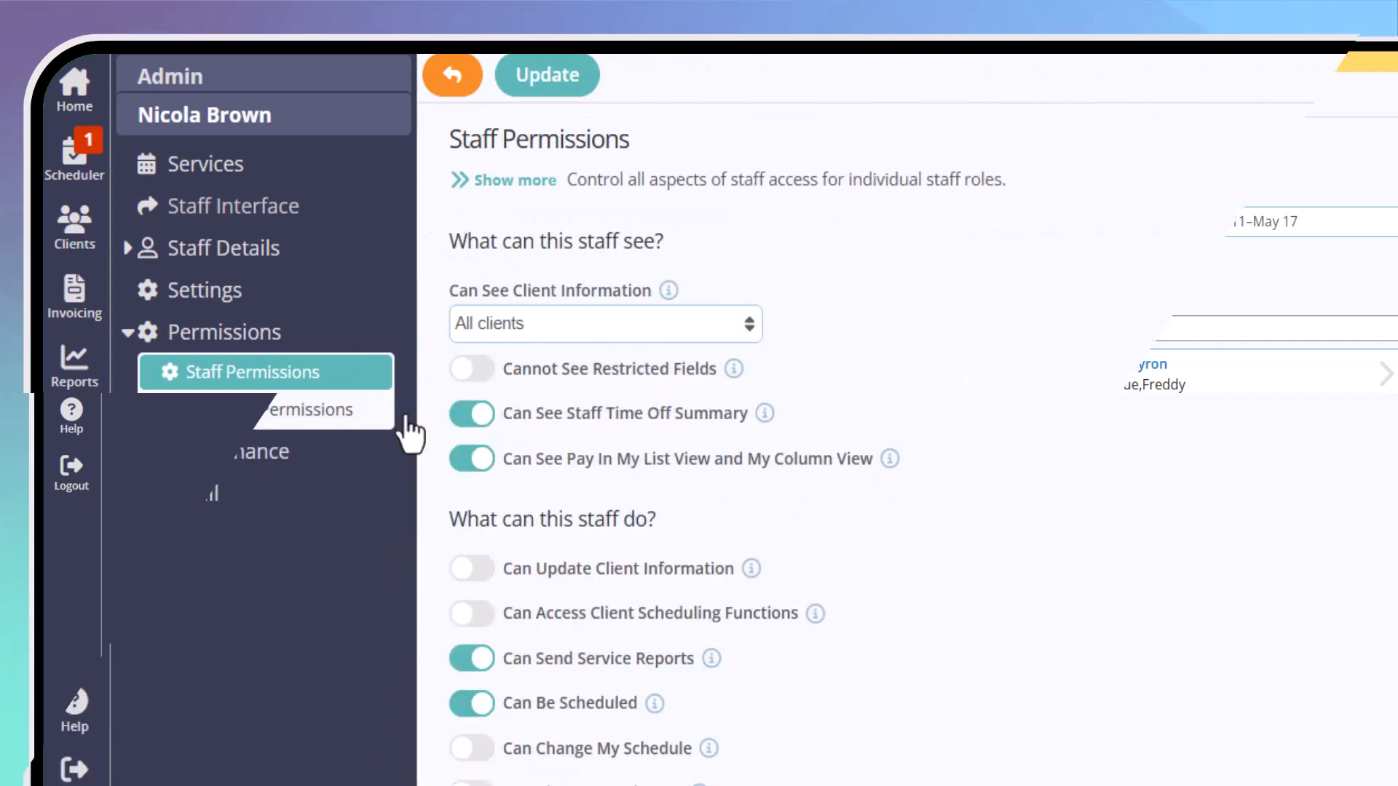
Limit client information to Only when staff is a Primary Sitter, enable Can Update Client Information and Can Access Client Scheduling Functions, and save
click(687, 329)
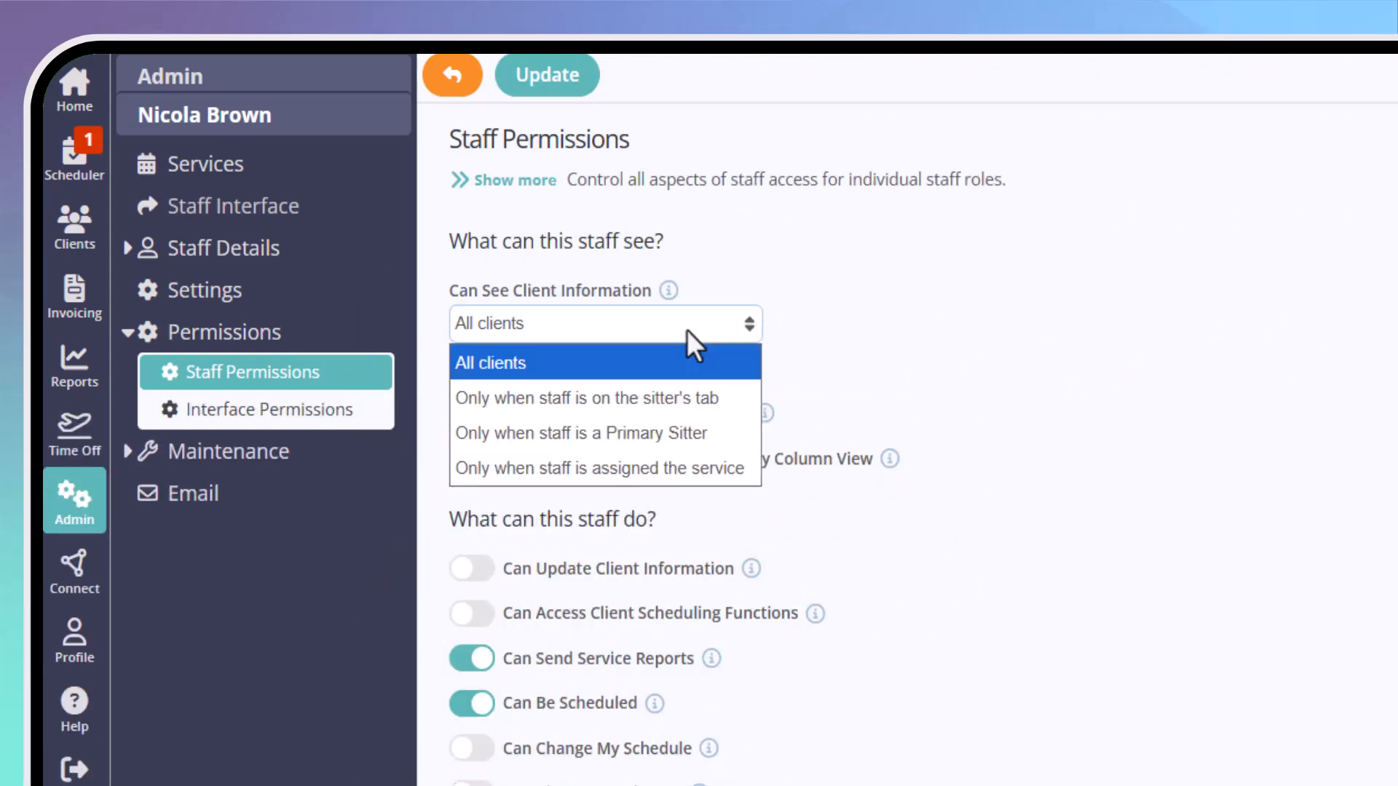
click(649, 435)
click(470, 569)
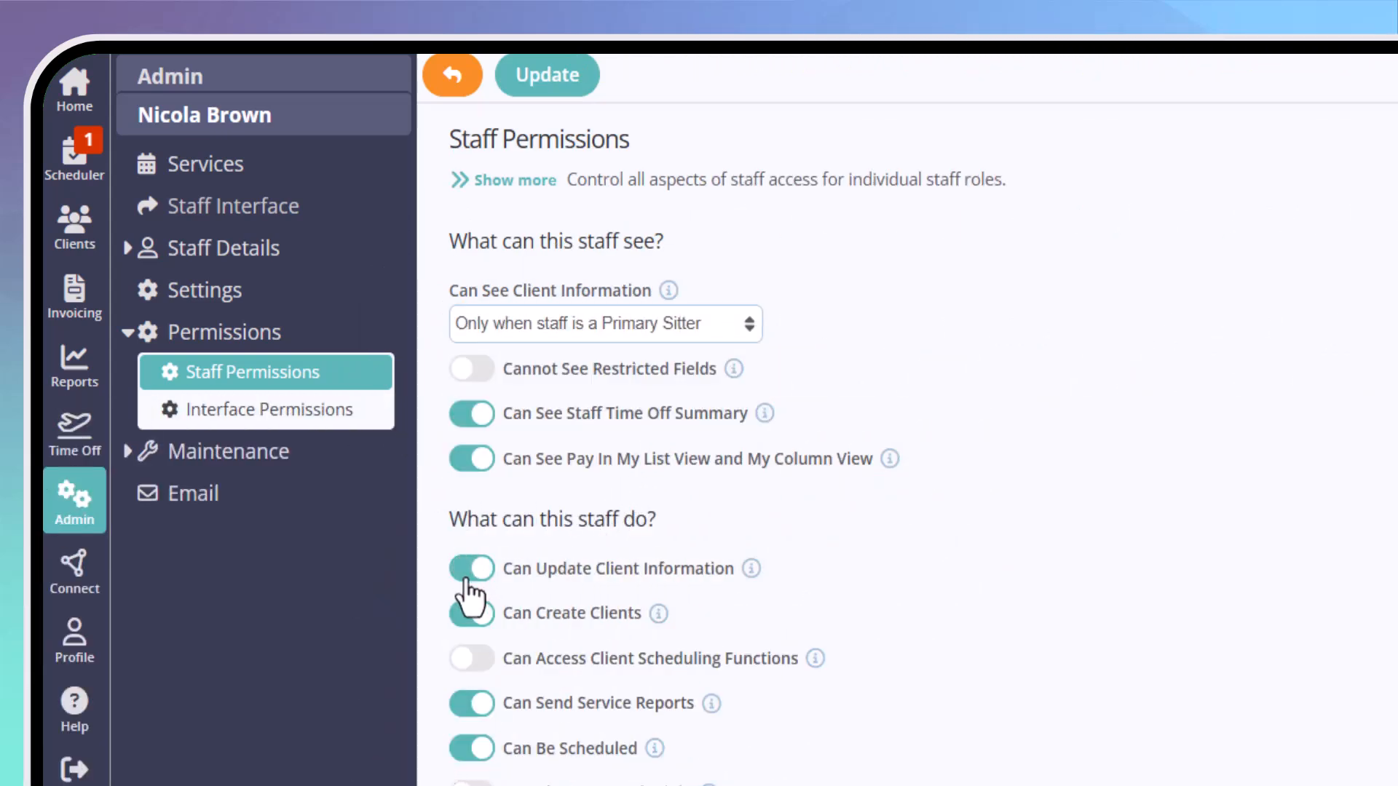
click(469, 658)
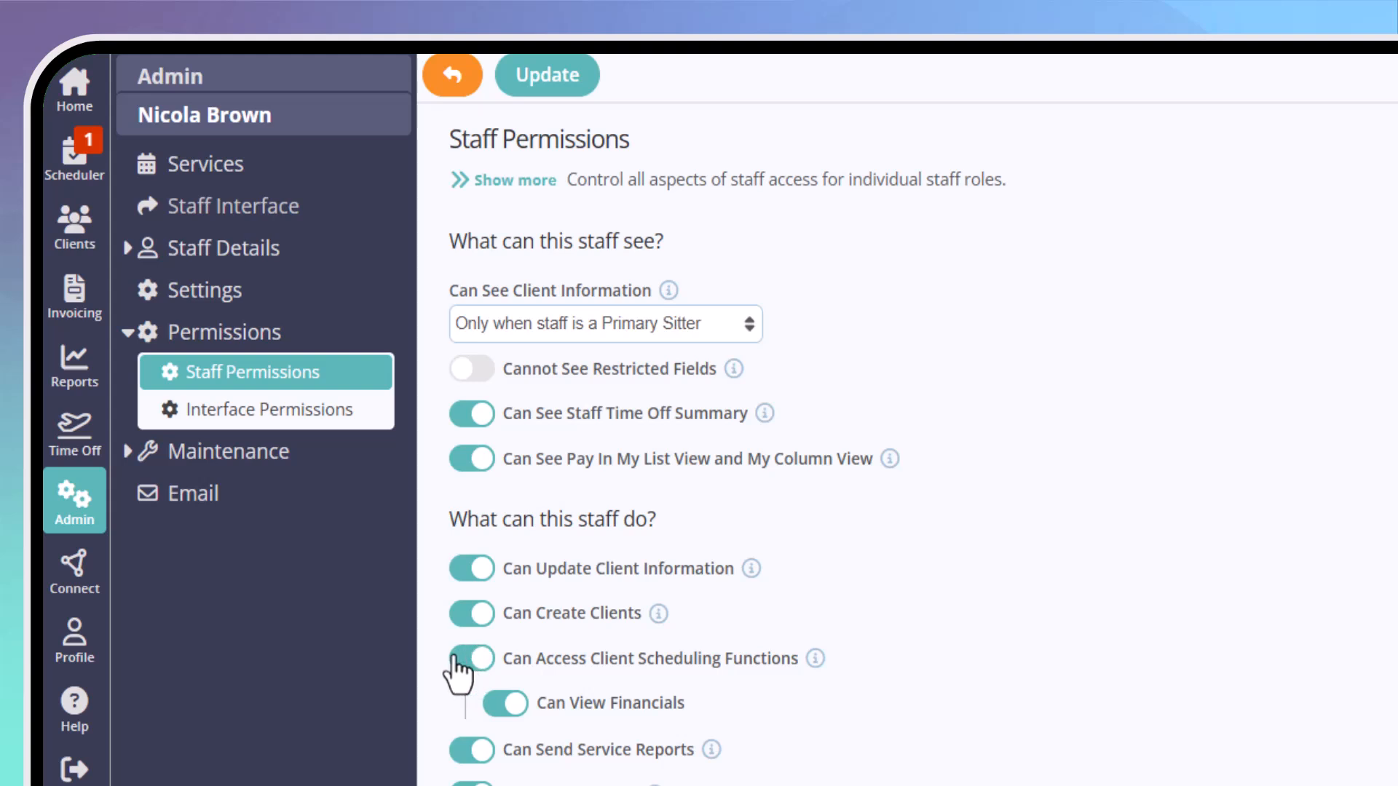
click(564, 115)
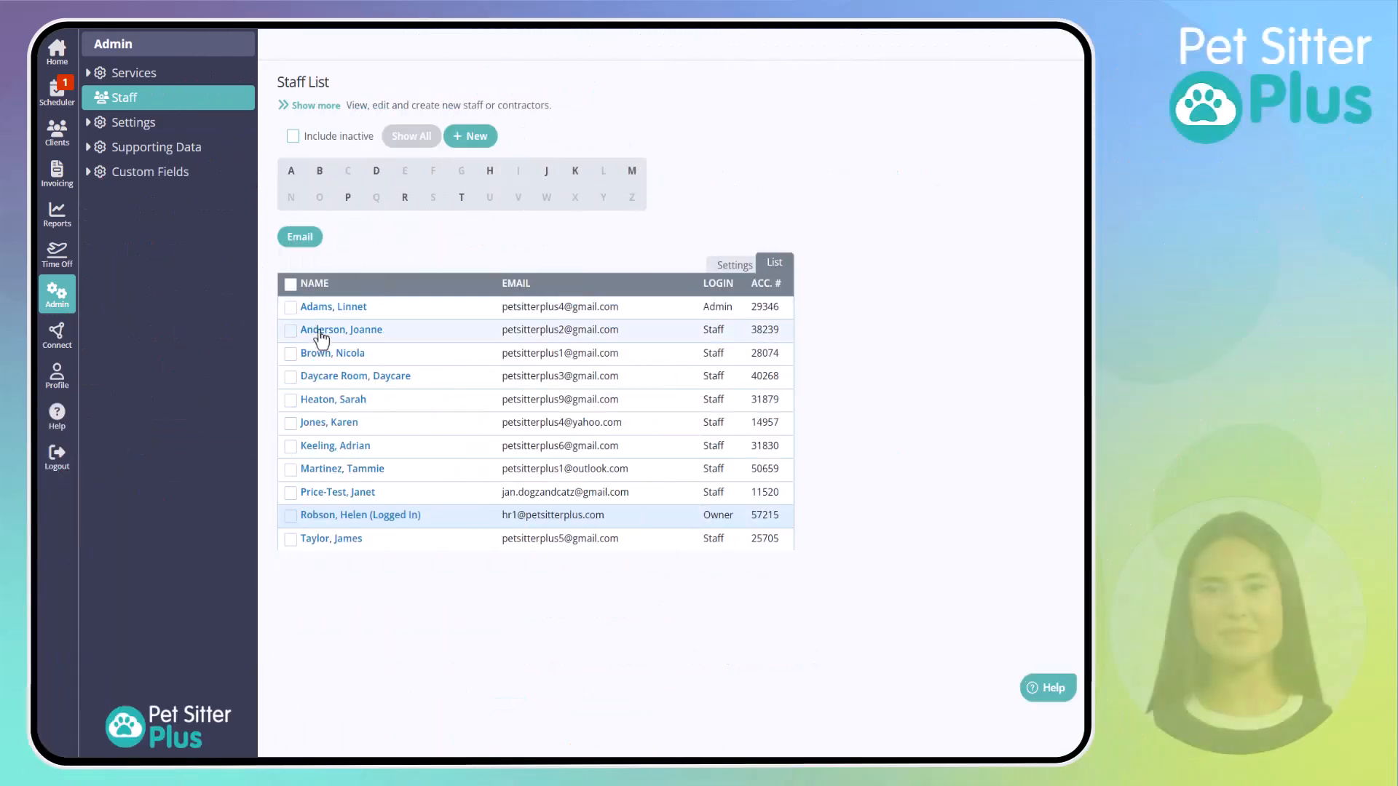
Open the second listed staff member's record and display their Staff Permissions
click(328, 331)
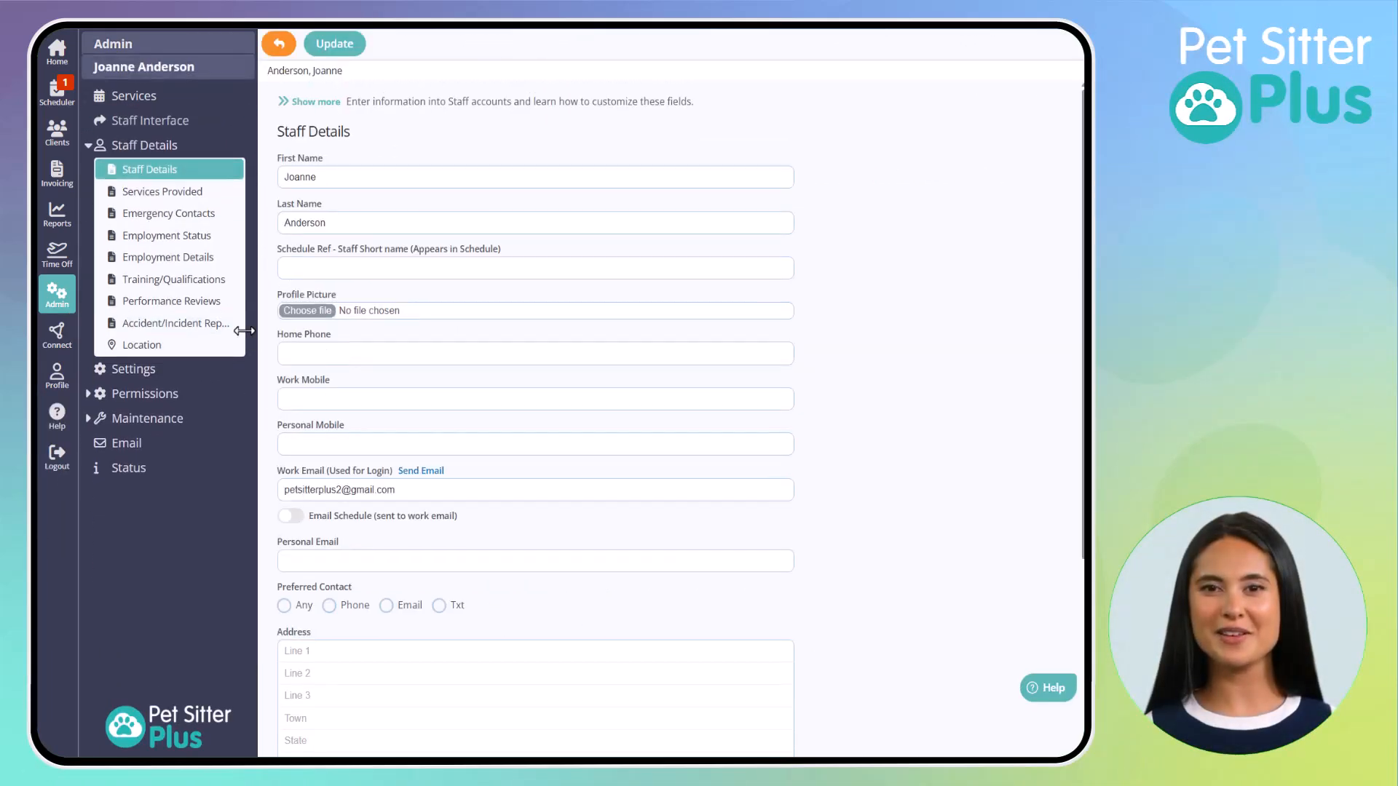
click(166, 394)
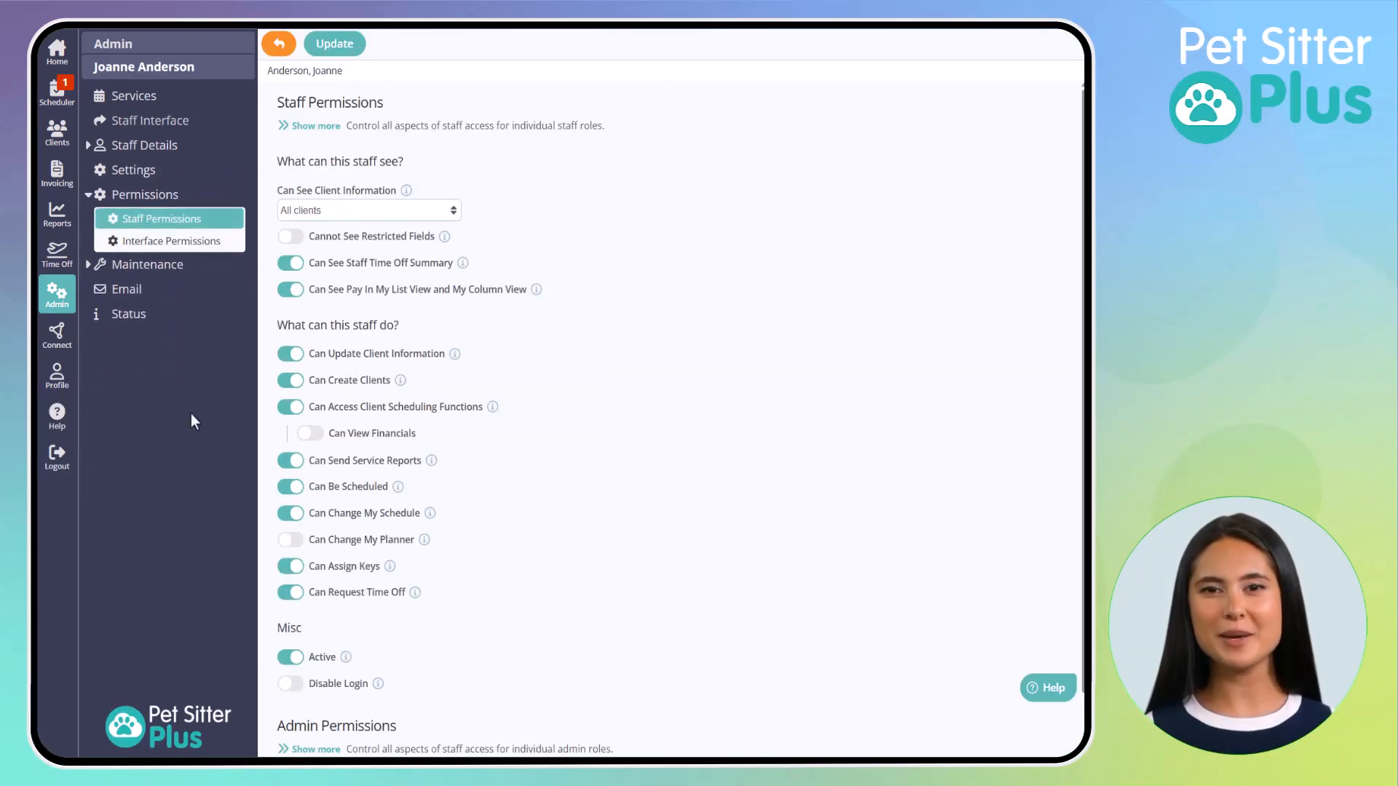